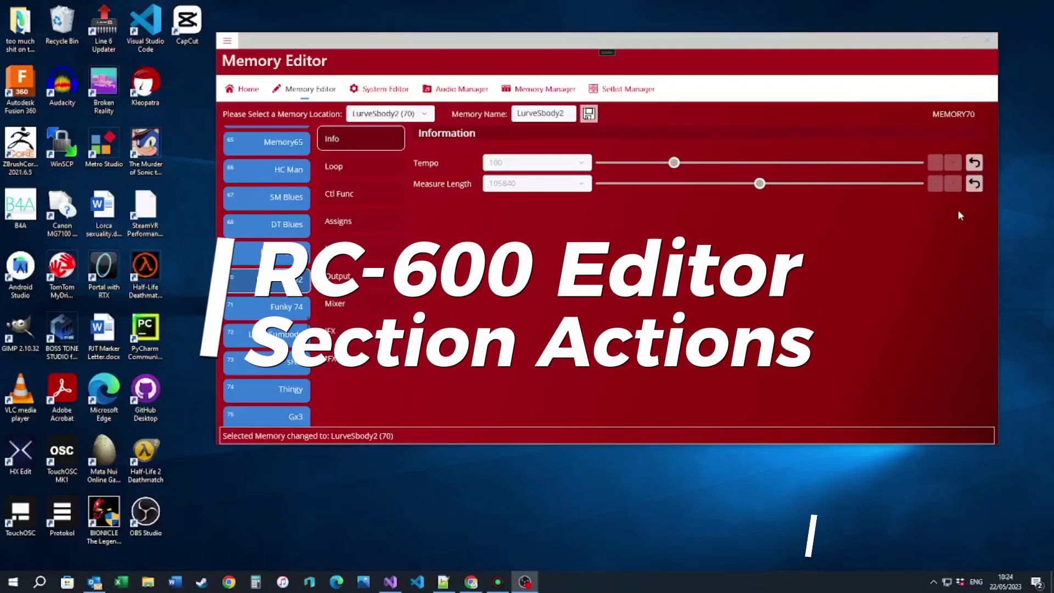
Bring the RC-600 Editor window, with memory 70 LurveSbody2 loaded, to the front.
click(959, 213)
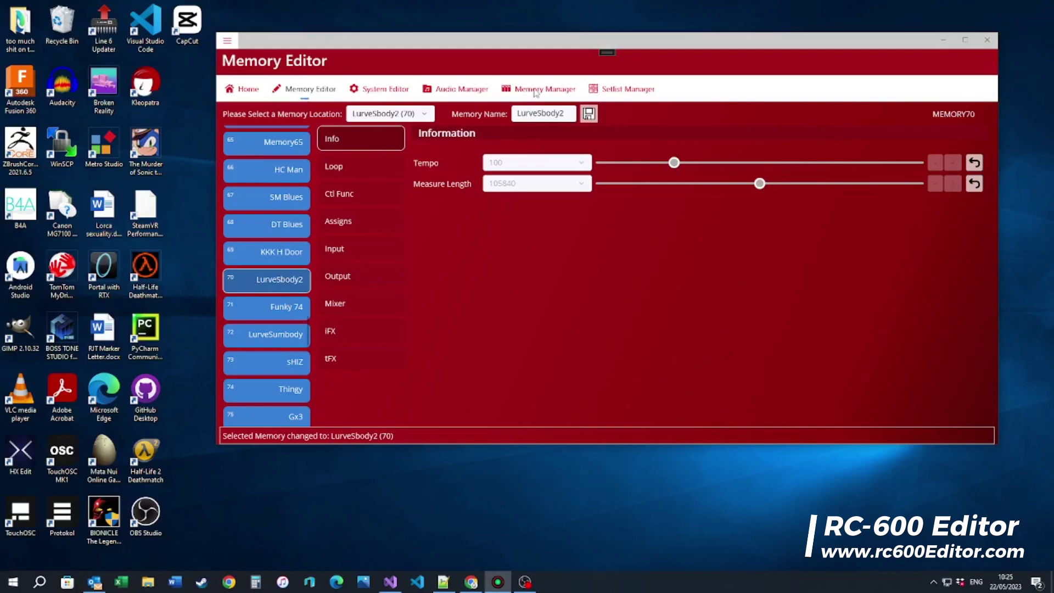
click(452, 90)
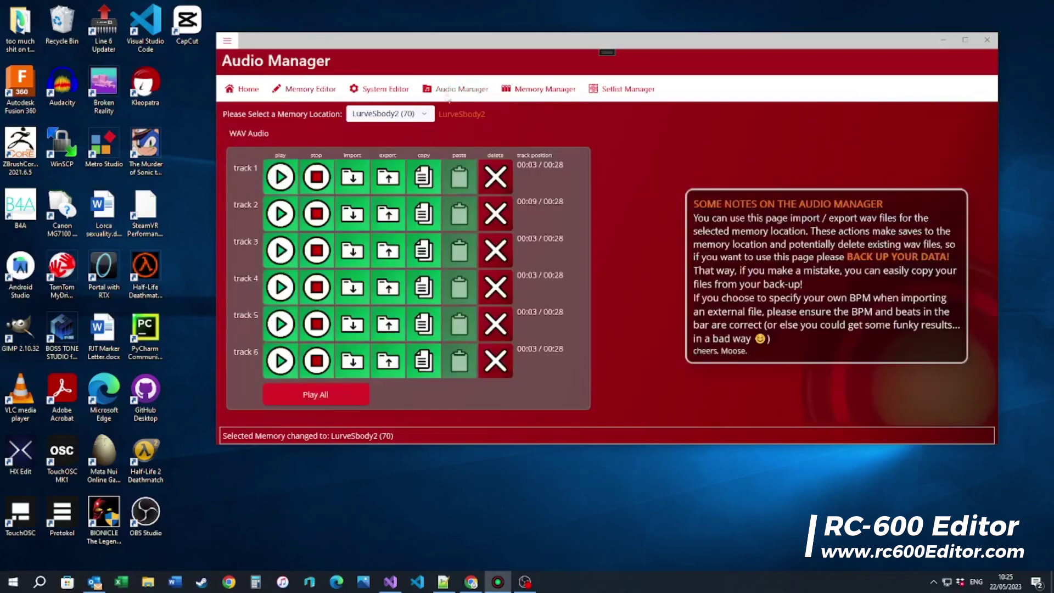
click(282, 181)
click(318, 177)
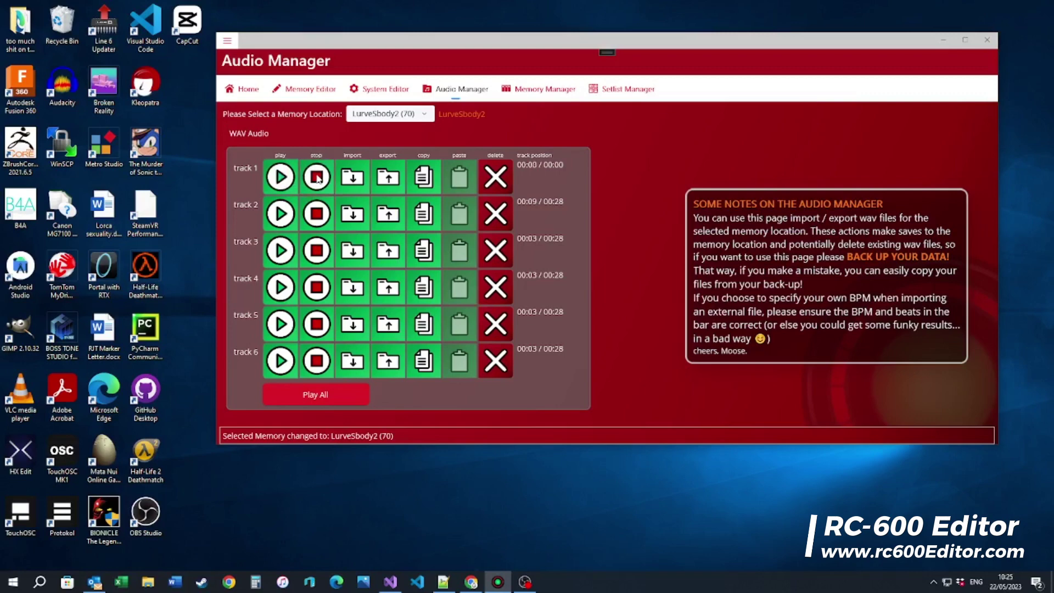
click(281, 216)
click(317, 217)
click(282, 252)
click(318, 253)
click(282, 290)
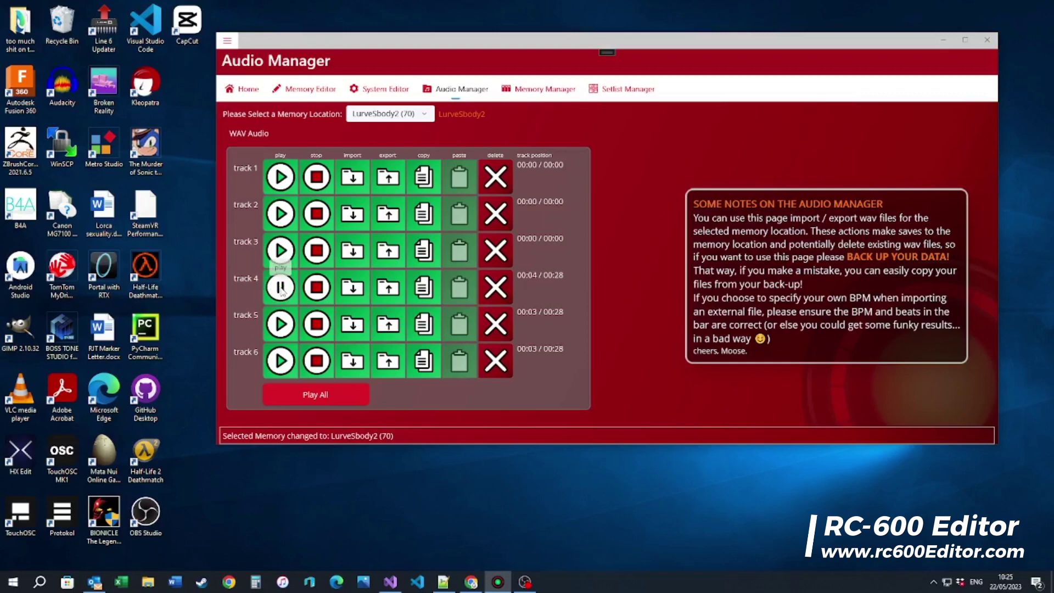
click(317, 289)
click(281, 324)
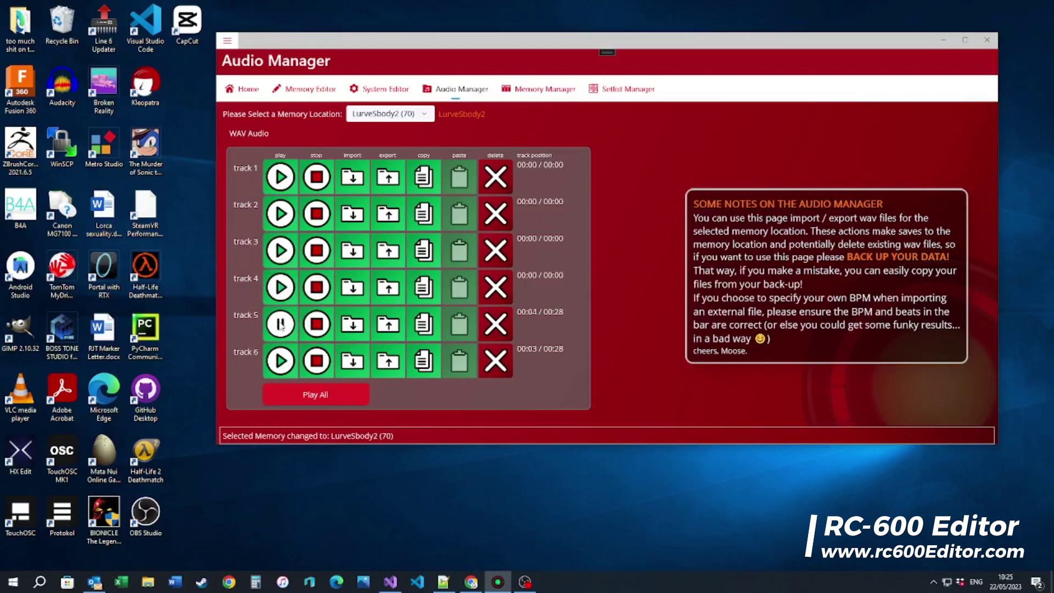
click(321, 327)
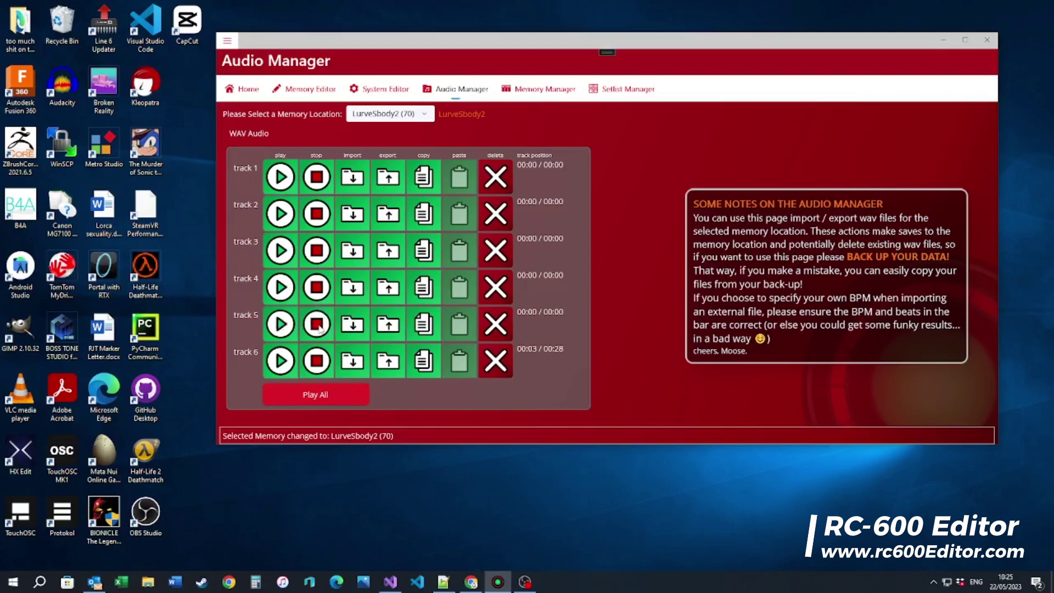
click(280, 362)
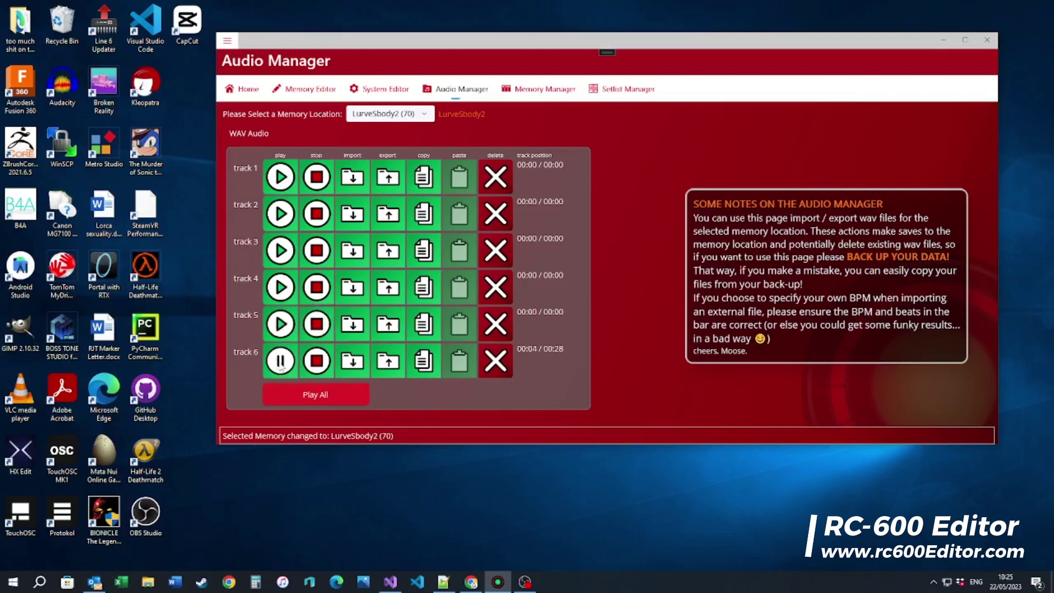
click(317, 364)
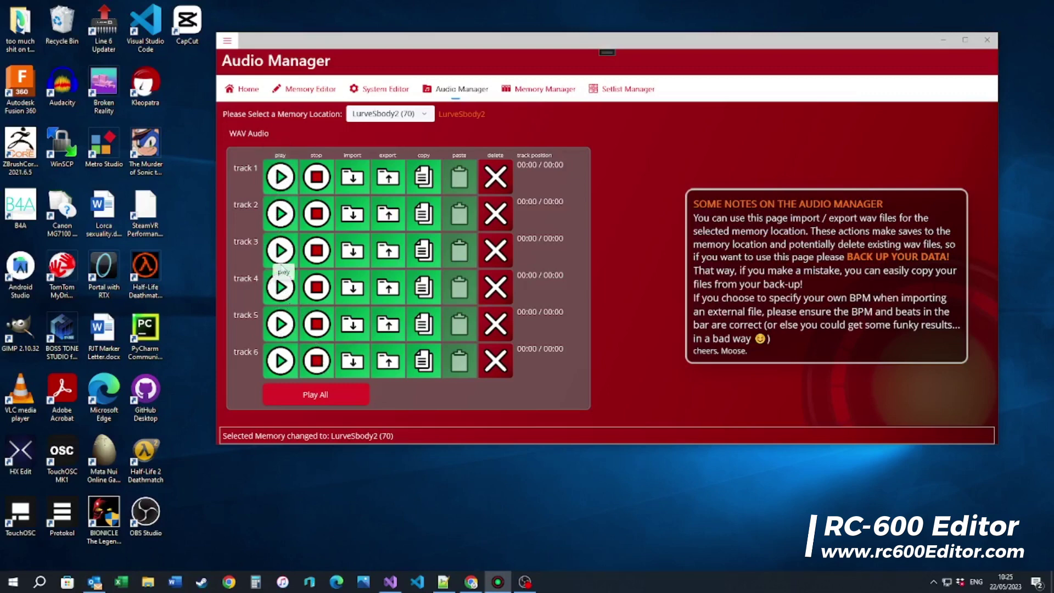
click(279, 182)
click(283, 328)
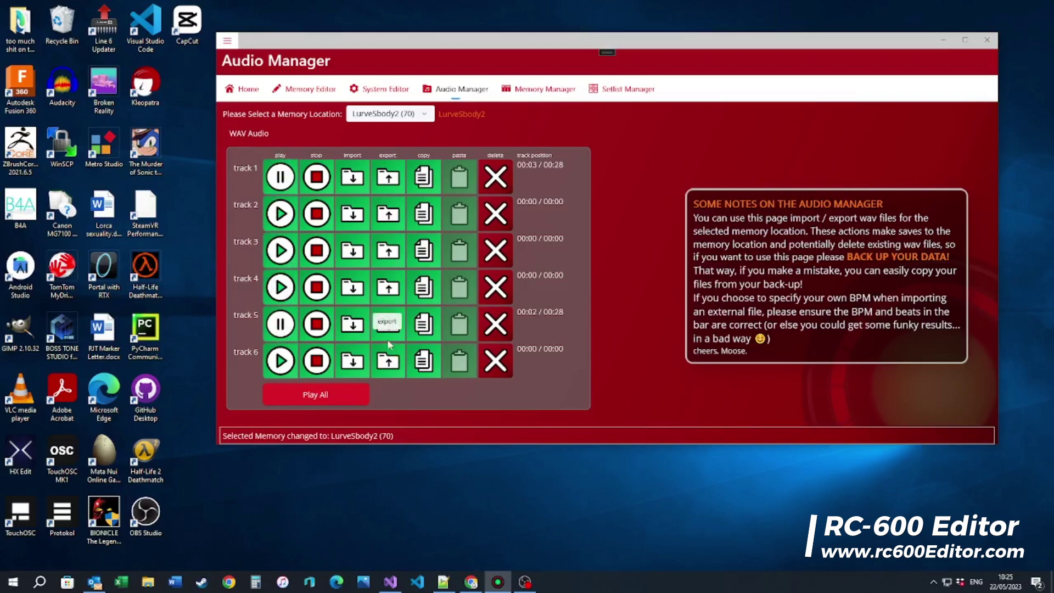
click(317, 325)
click(317, 177)
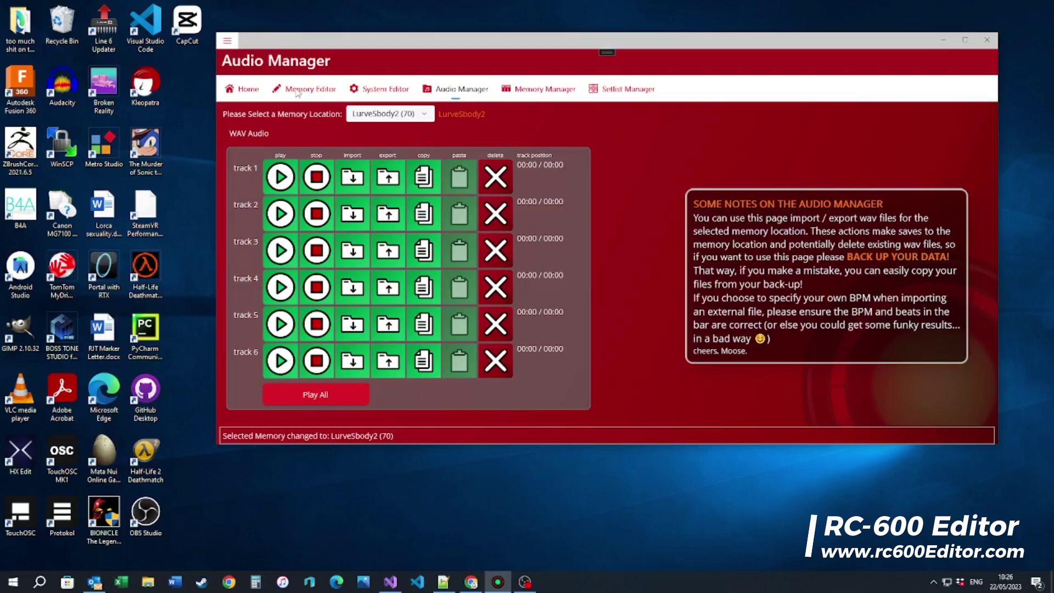
Add LurveSbody2 to the Other stuff setlist after Heroes 2, then select LurveSumbody (72).
click(325, 91)
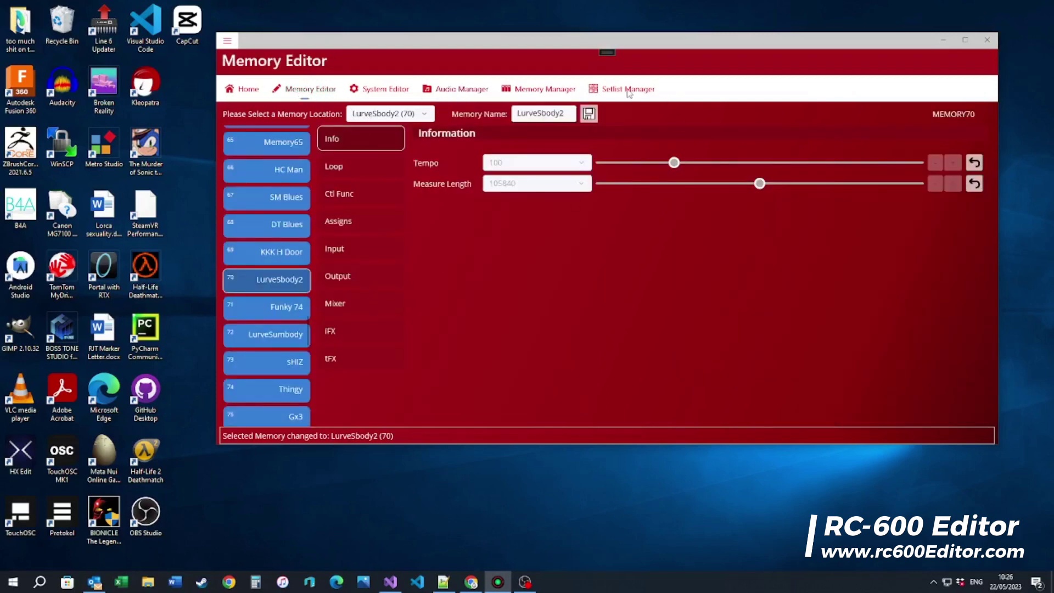
click(628, 91)
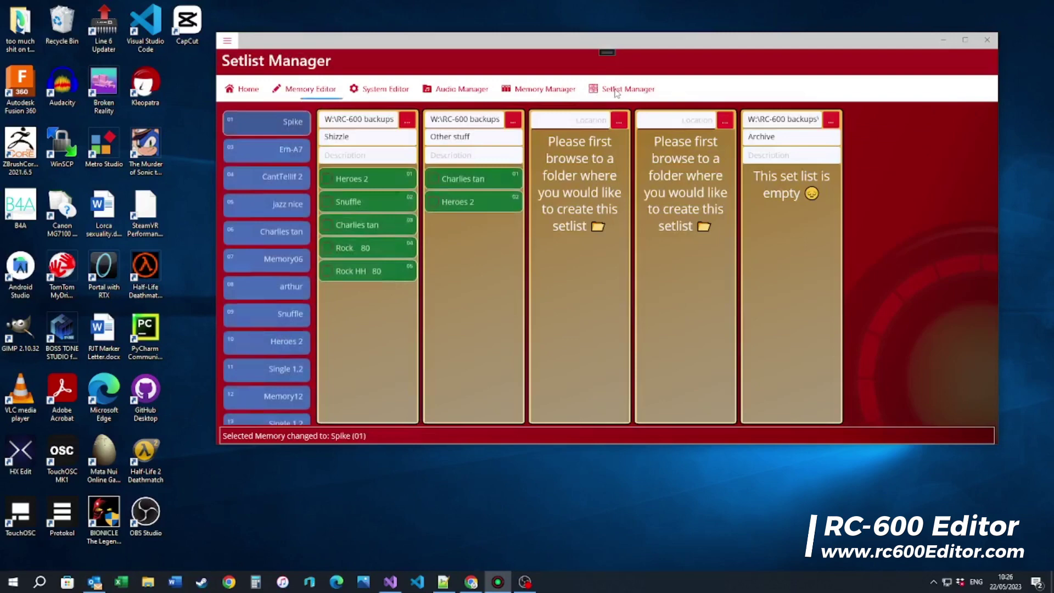
scroll(281, 269, down, 10)
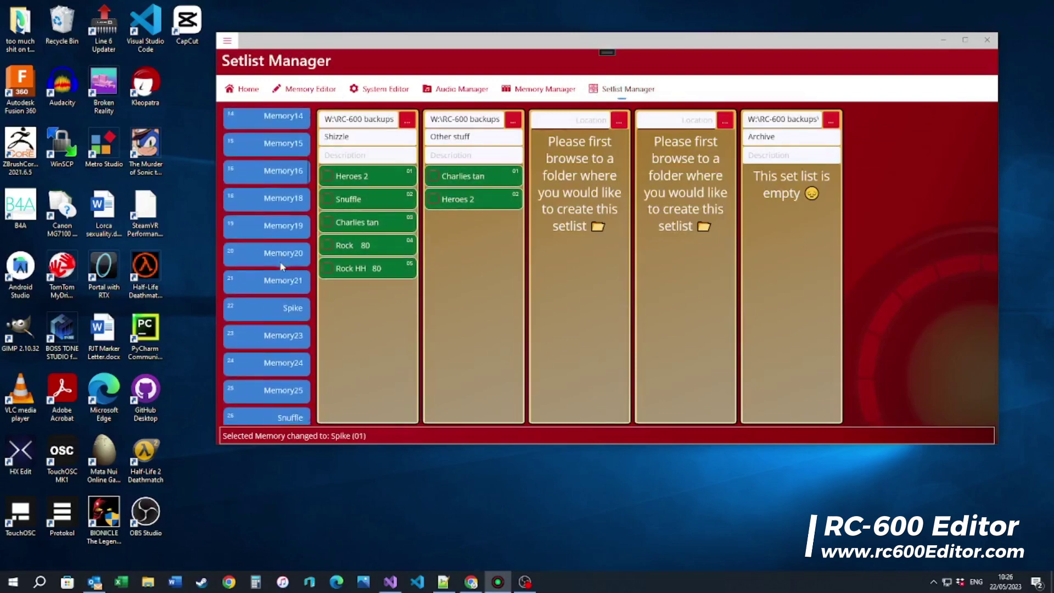
scroll(281, 269, down, 13)
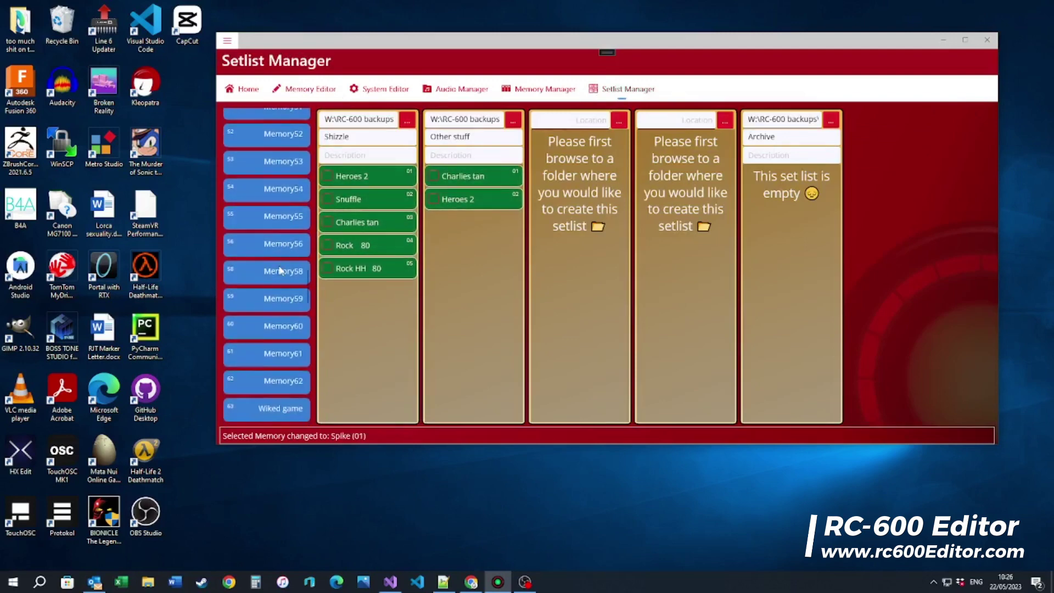
scroll(286, 357, down, 3)
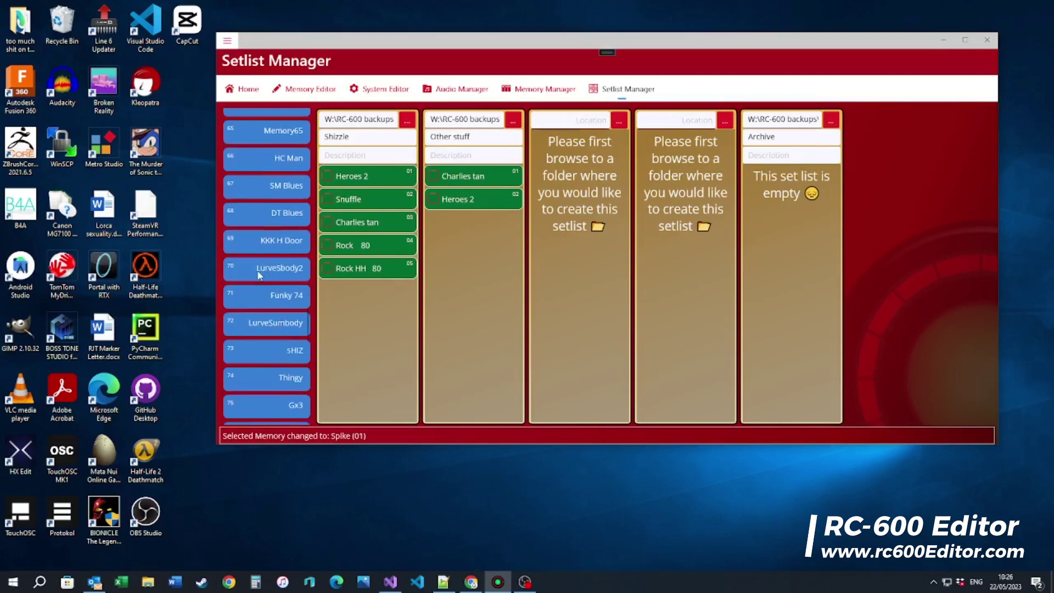
drag(261, 275, 470, 248)
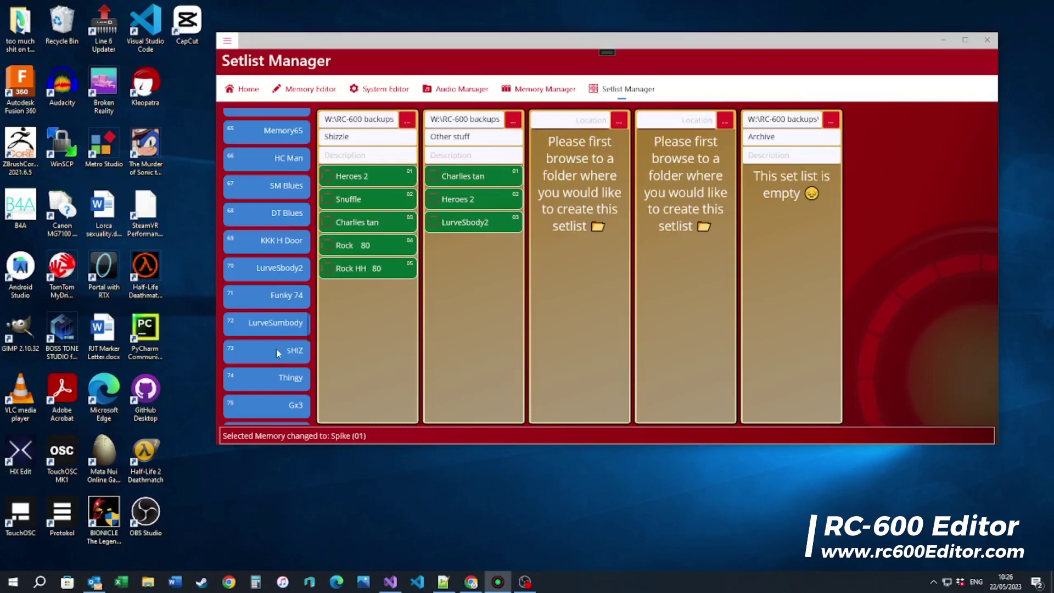
click(266, 322)
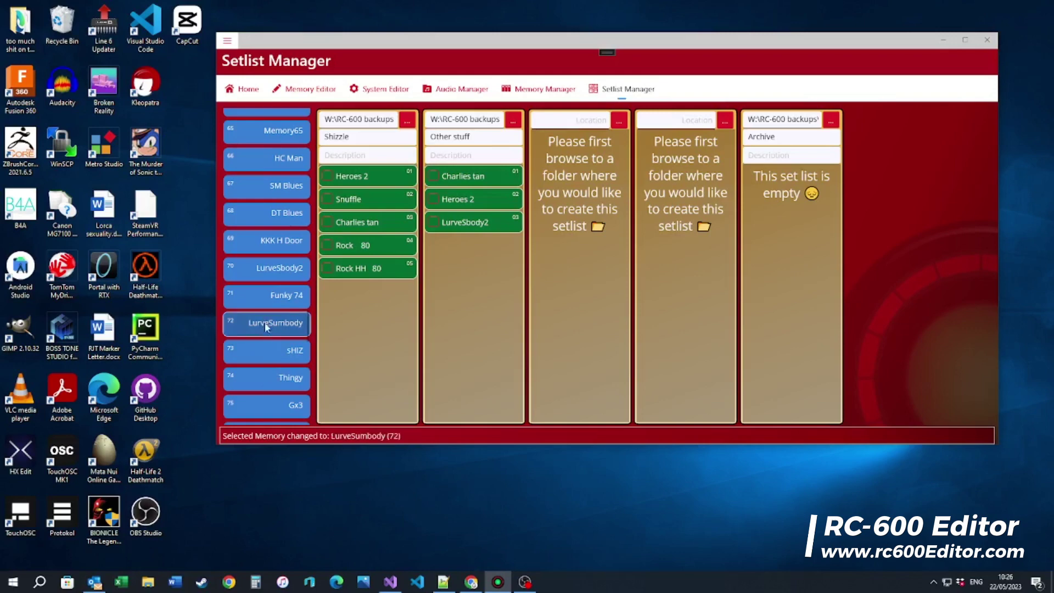
Load memory 72 LurveSumbody into the Memory Editor from Setlist Manager.
click(295, 91)
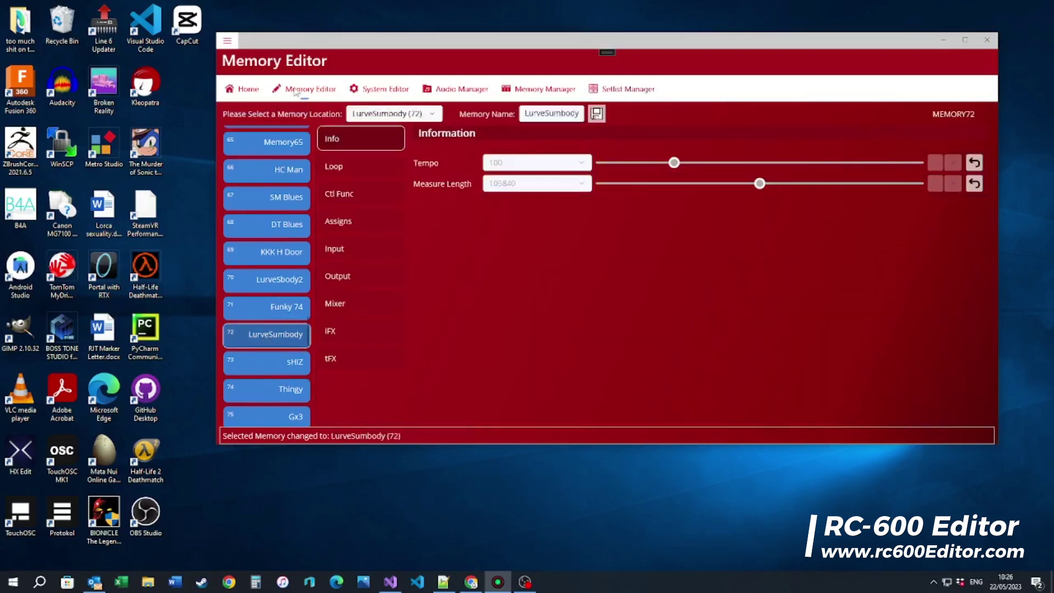
click(613, 93)
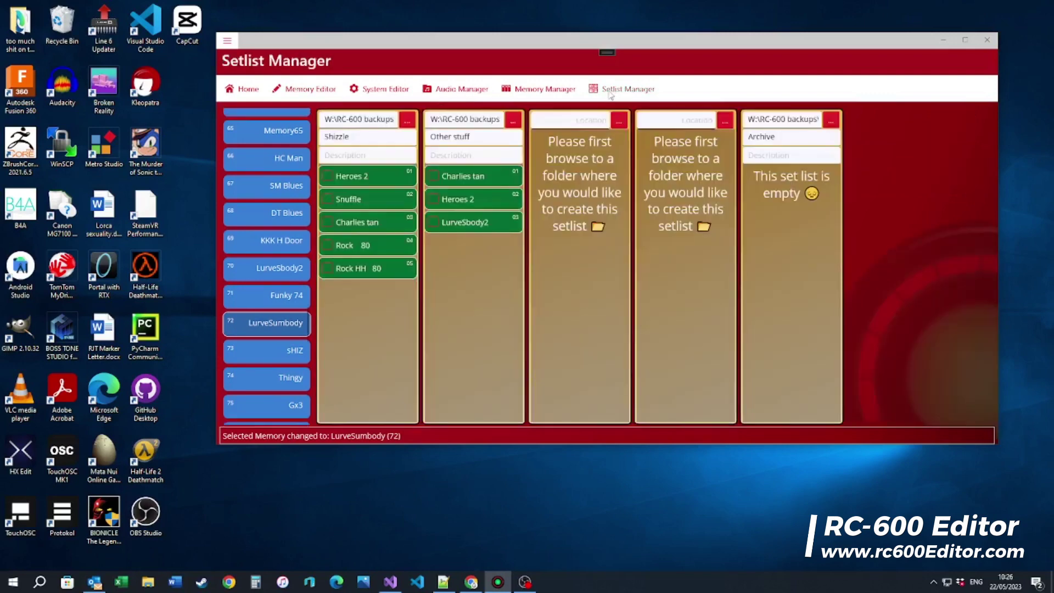
right_click(277, 326)
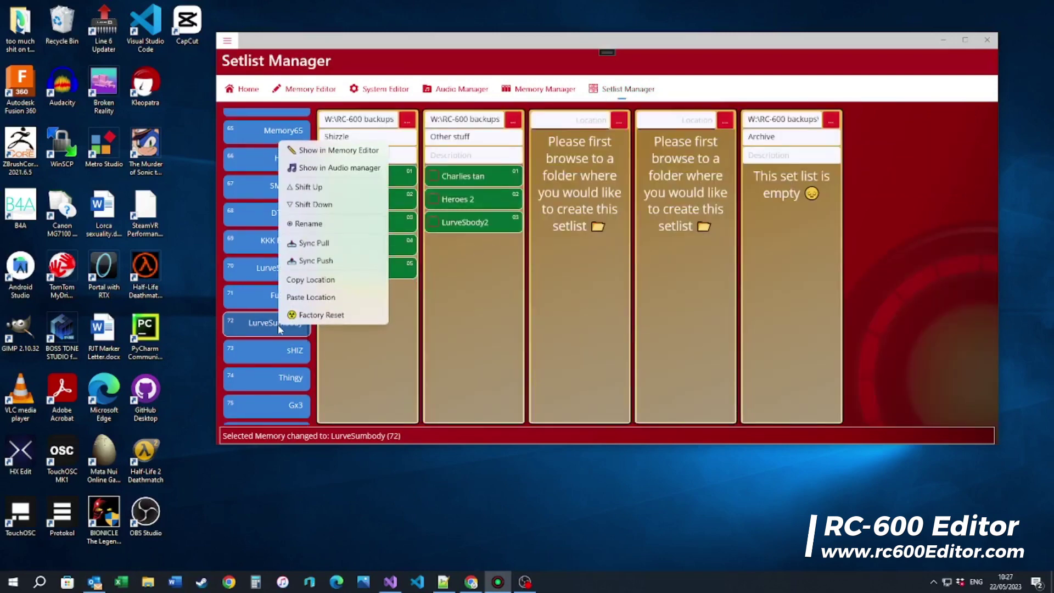
click(324, 150)
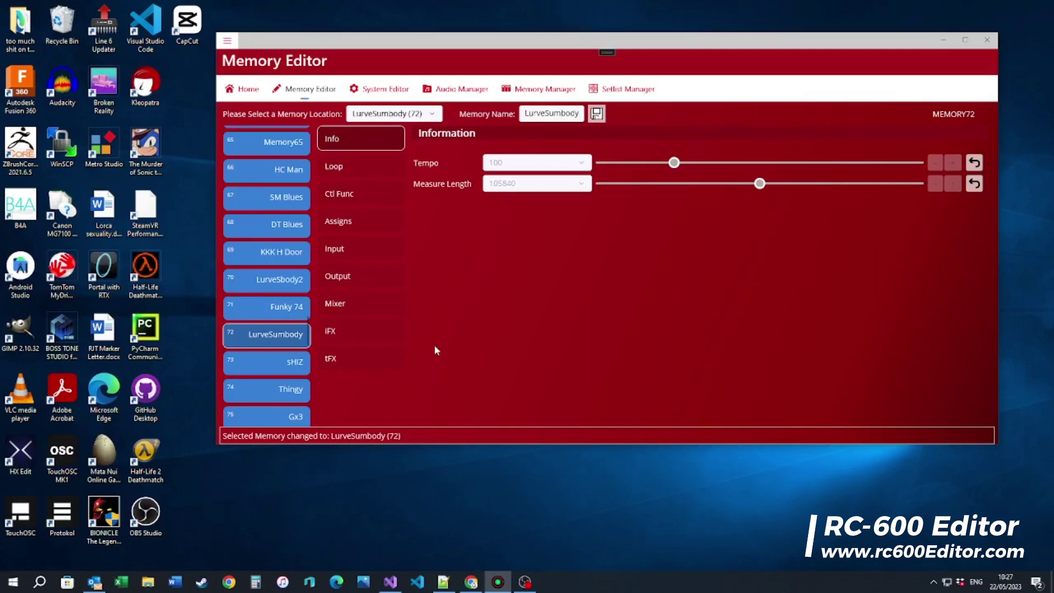
Swap loop Track 2 and Track 5 of LurveSumbody by dropping Track 2 onto Track 5.
click(353, 165)
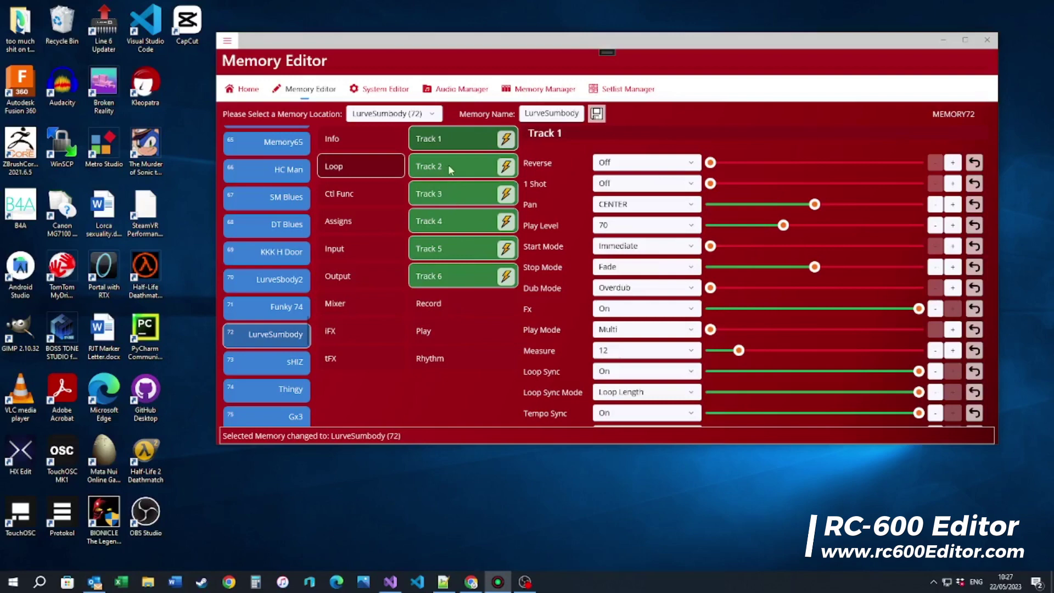
drag(450, 165, 451, 256)
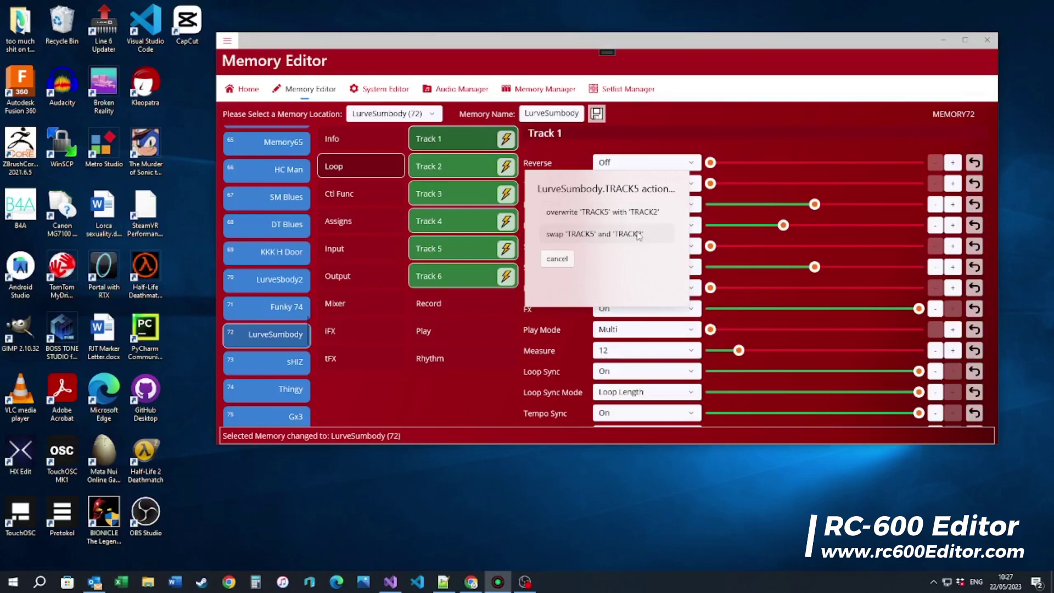
click(561, 240)
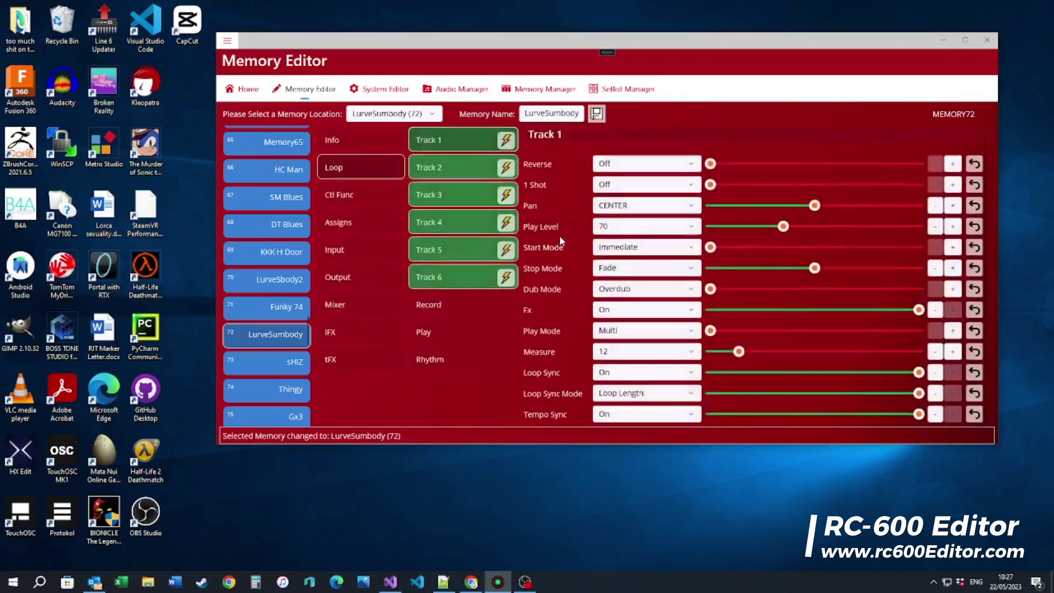
Audition tracks 2 and 5 of LurveSumbody in Audio Manager, then return to the loop settings.
click(460, 91)
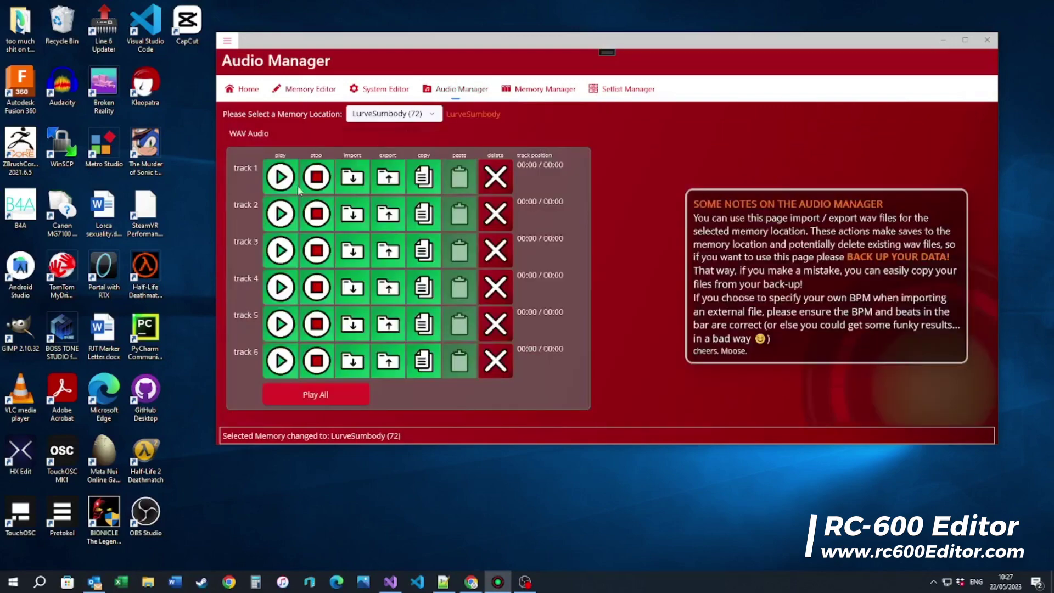
click(281, 214)
click(315, 216)
click(282, 326)
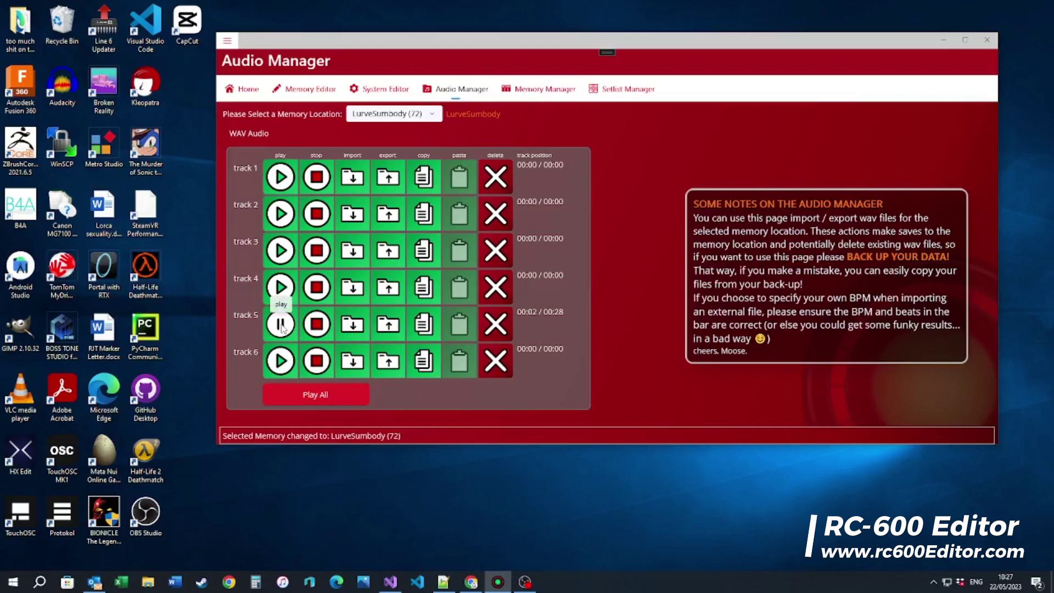
click(281, 327)
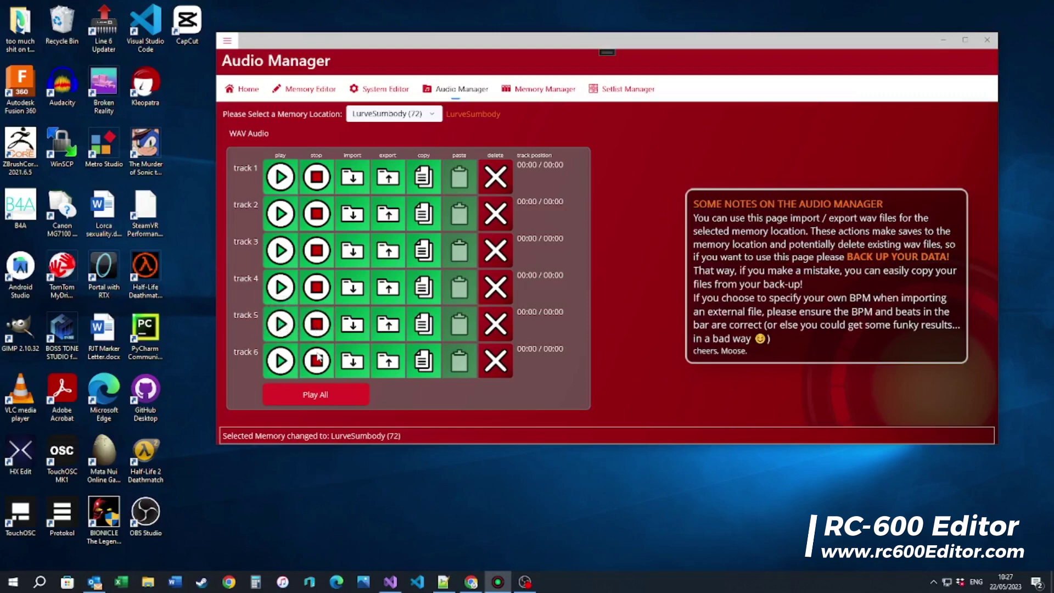
click(309, 91)
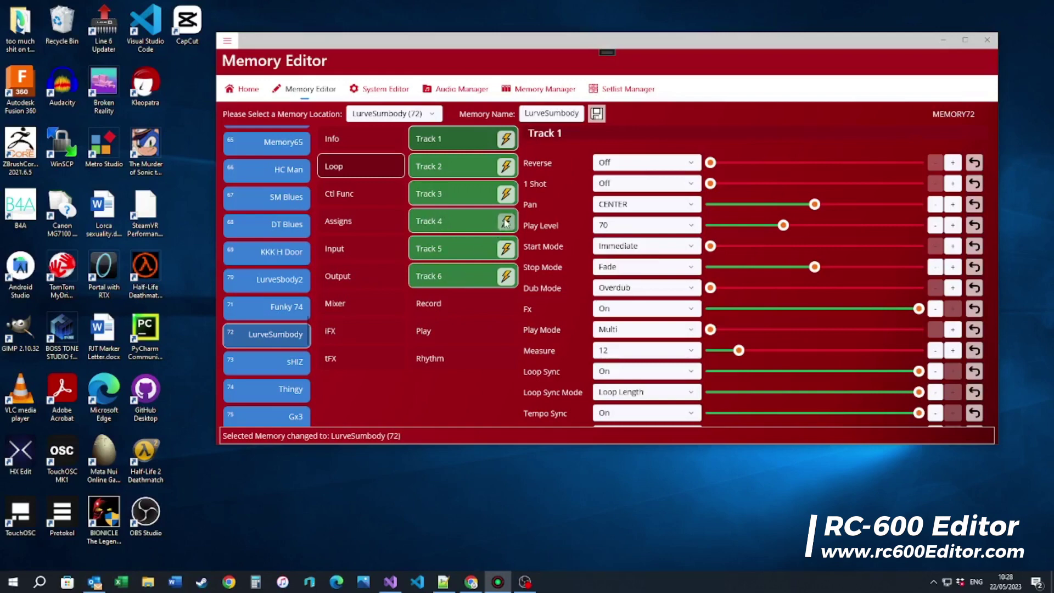
Drop Track 4 onto Track 6 and confirm swap 'TRACK6' and 'TRACK4'.
drag(505, 223, 509, 279)
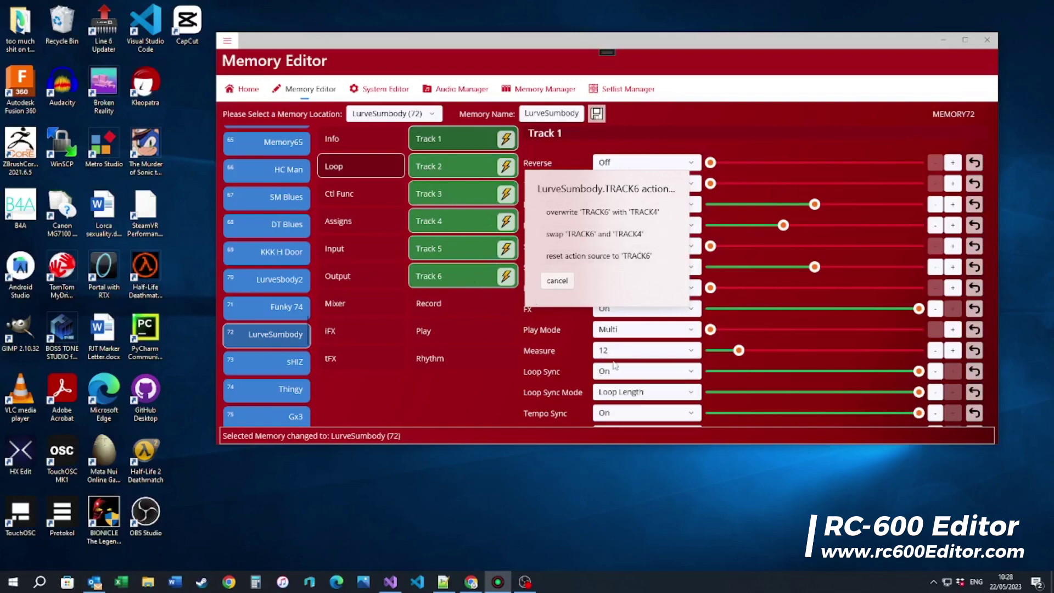
click(578, 235)
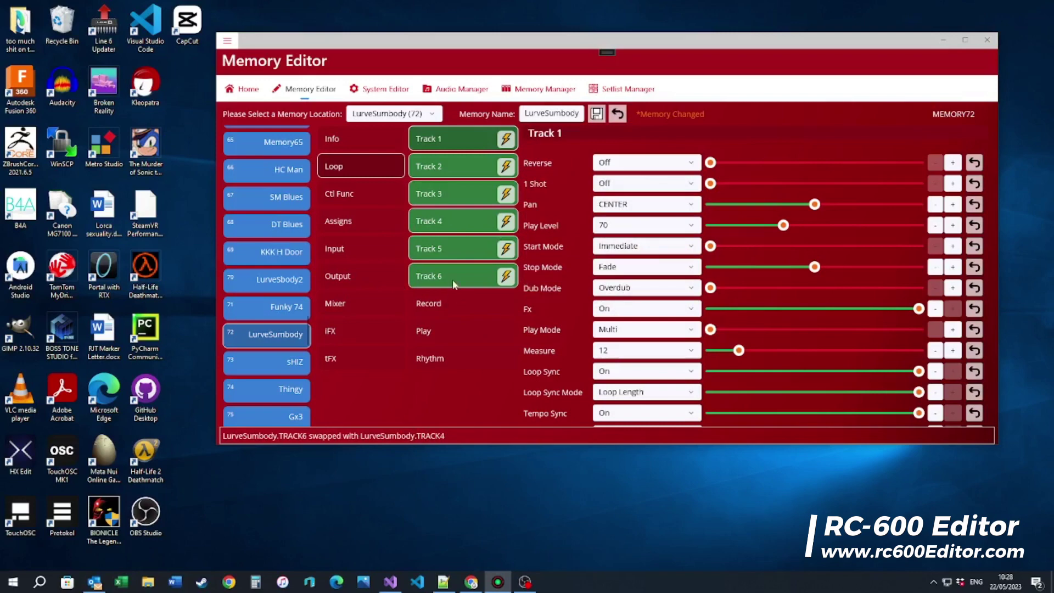
Save the swapped track order, then audition tracks 6, 5 and 4 in Audio Manager.
click(449, 218)
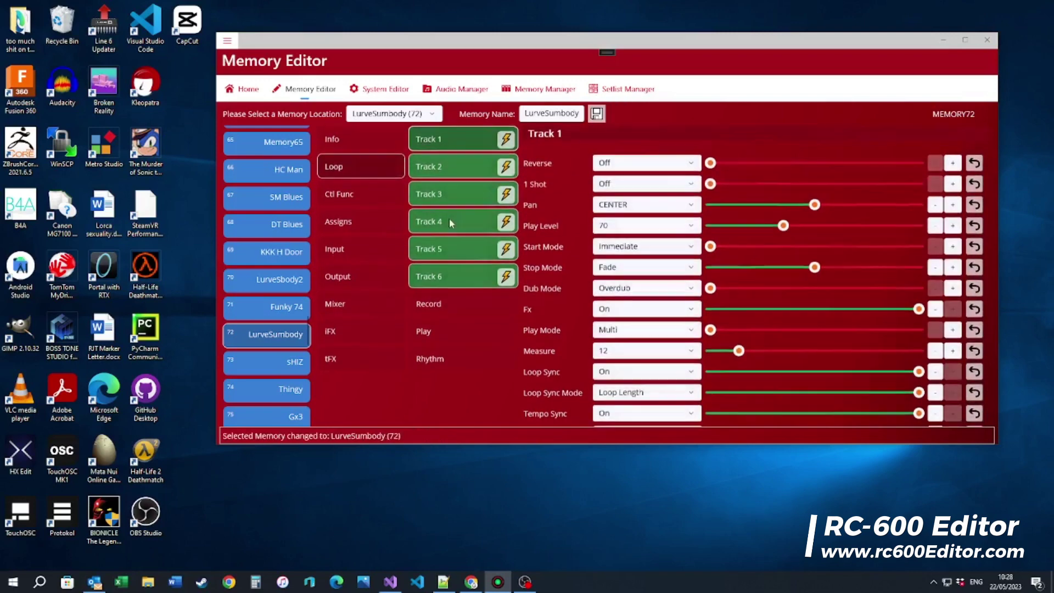
click(454, 92)
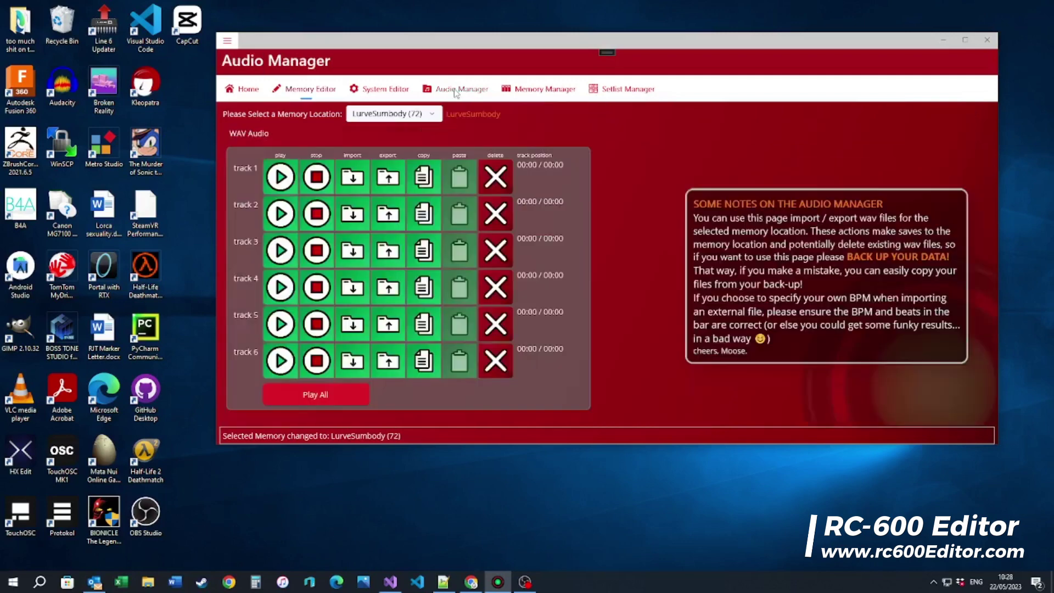
click(280, 369)
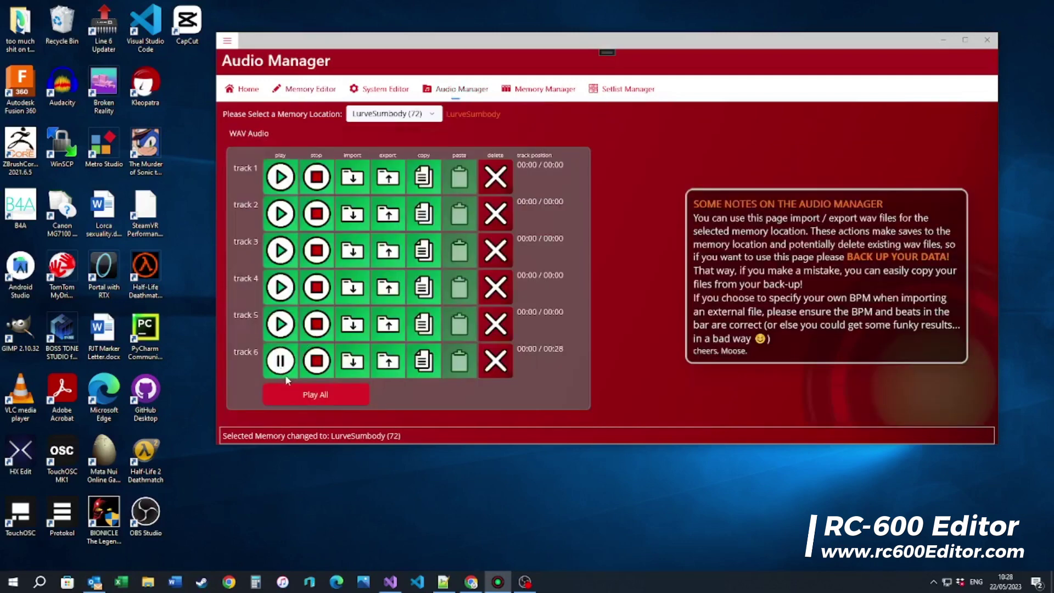
click(323, 362)
click(281, 328)
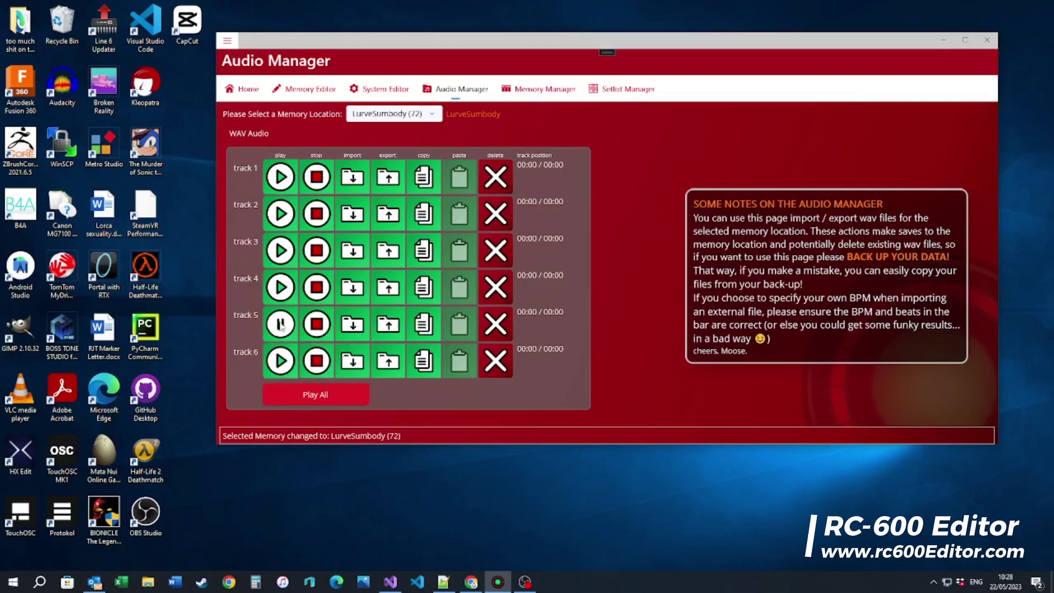
click(321, 327)
click(281, 288)
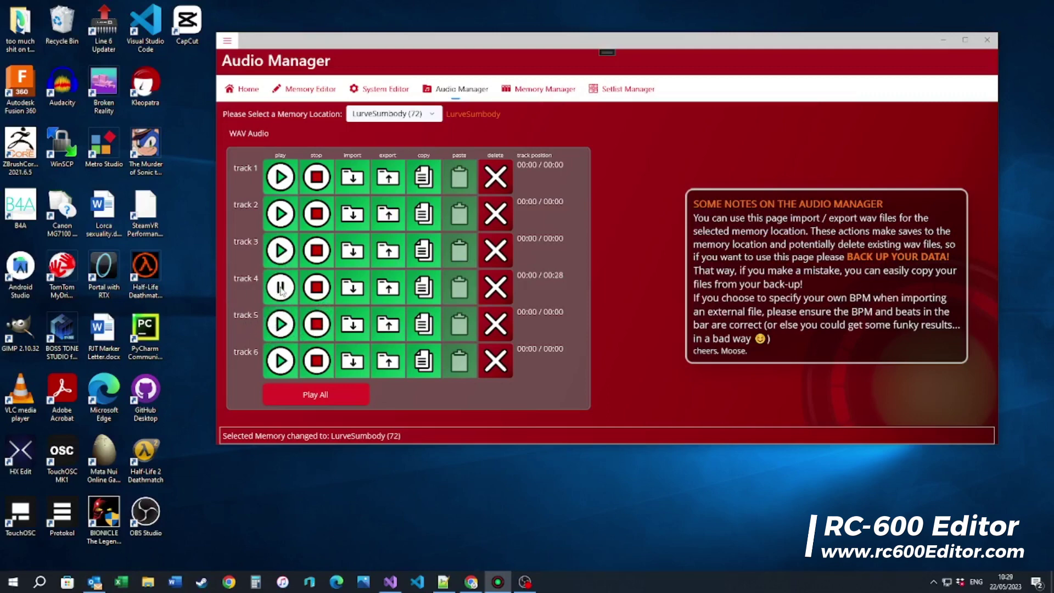
click(317, 288)
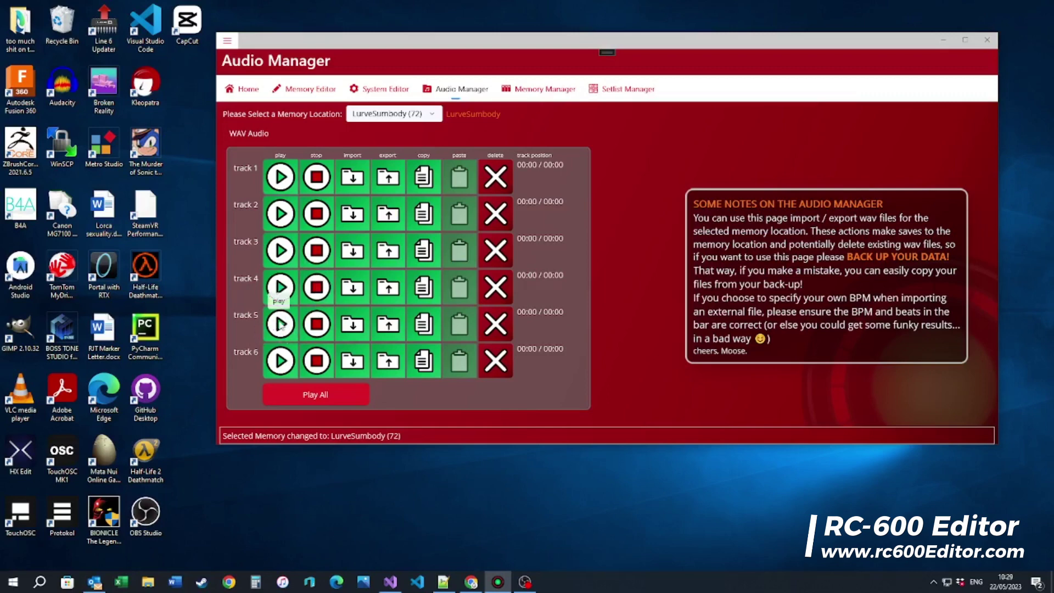
click(311, 92)
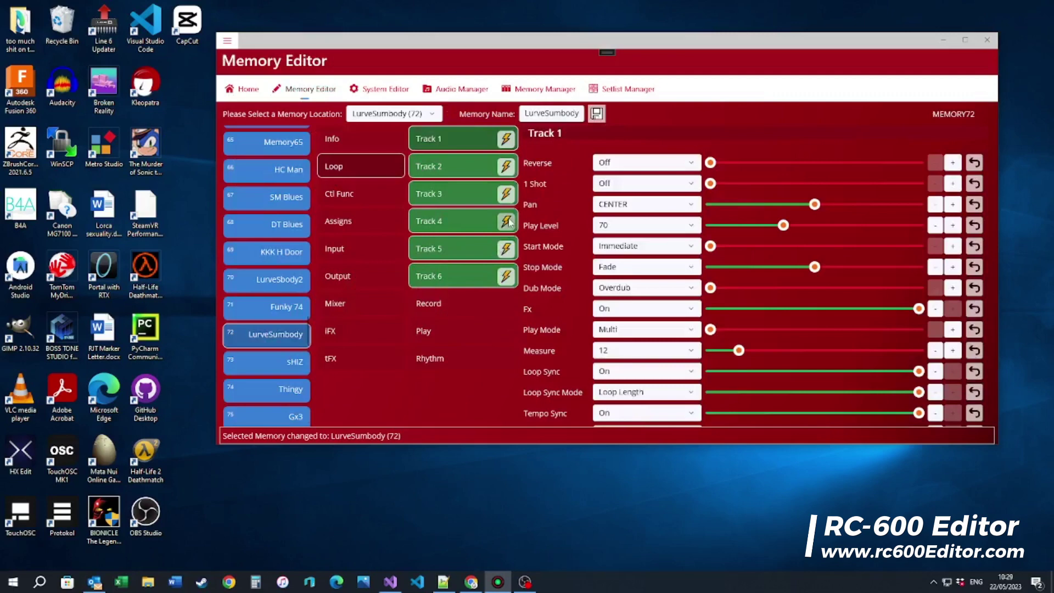
Drop Track 4 onto Track 5 and confirm swap 'TRACK5' and 'TRACK4'.
drag(510, 222, 506, 250)
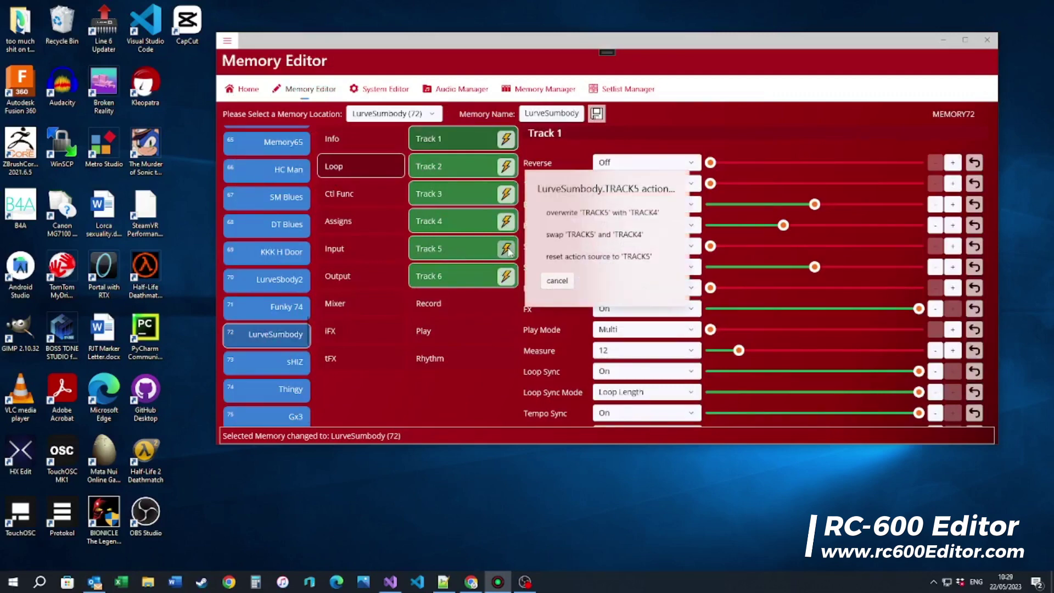
click(558, 235)
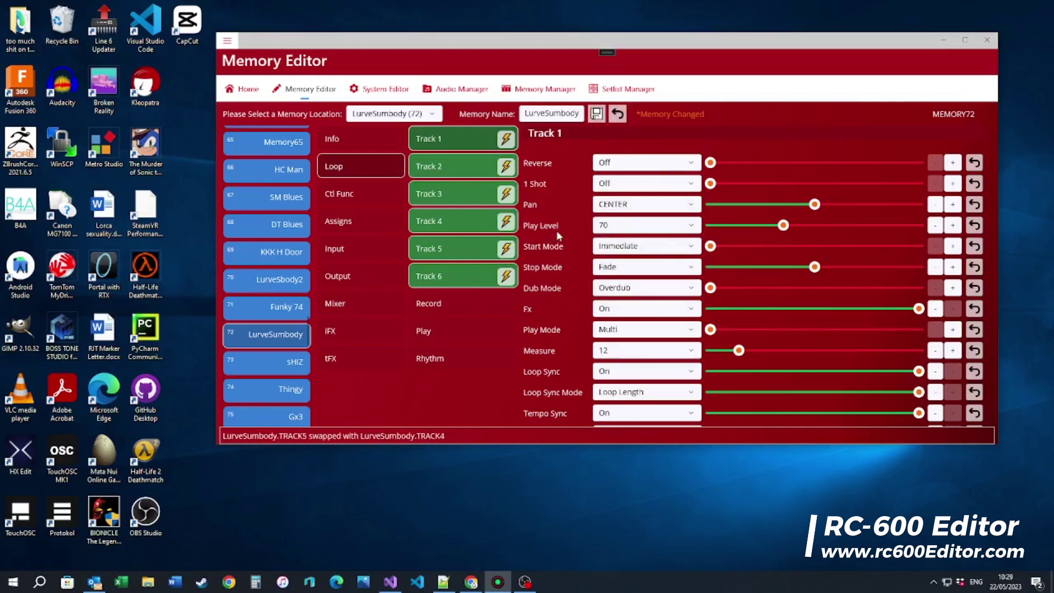
Play and stop tracks 1, 2 and 3 of LurveSumbody in Audio Manager.
click(459, 91)
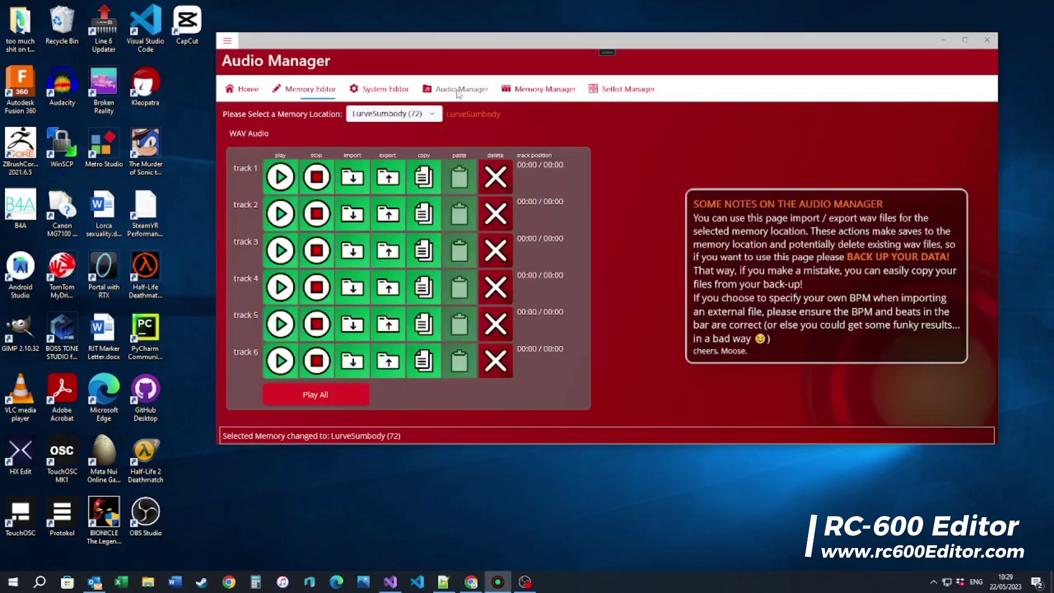
click(281, 178)
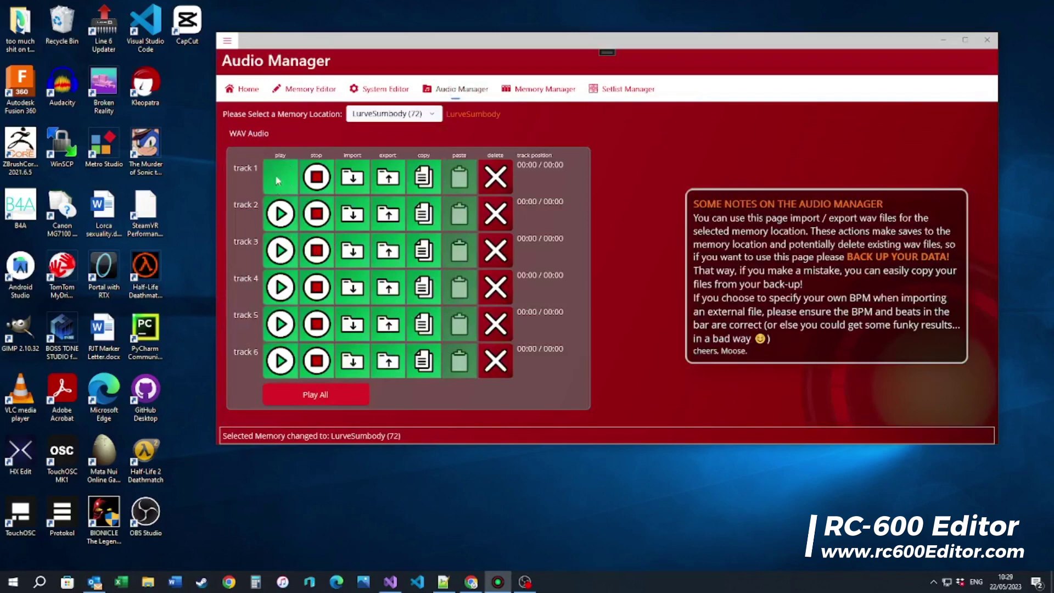
click(314, 179)
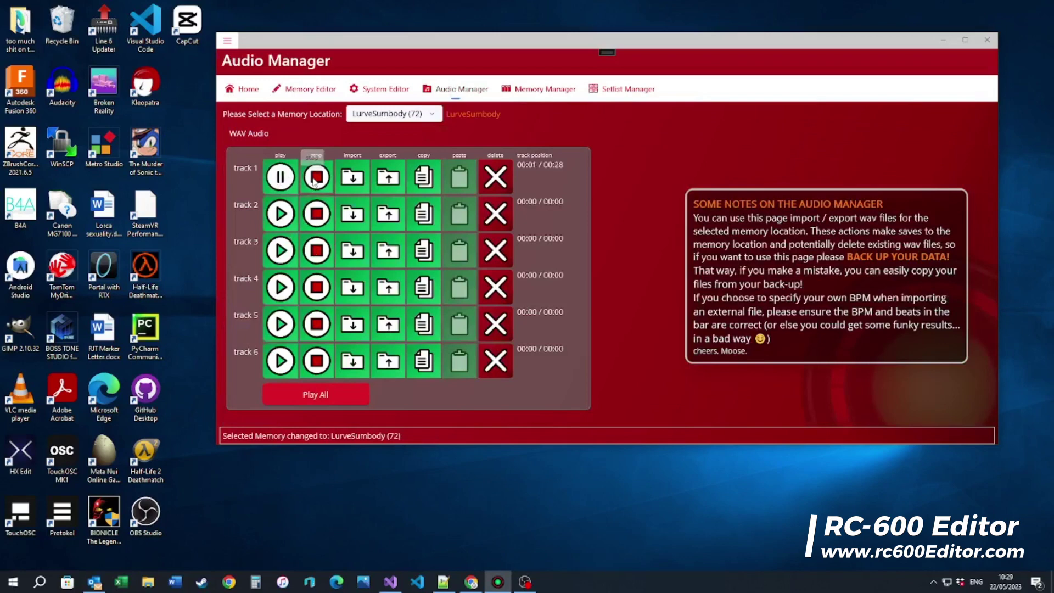
click(281, 218)
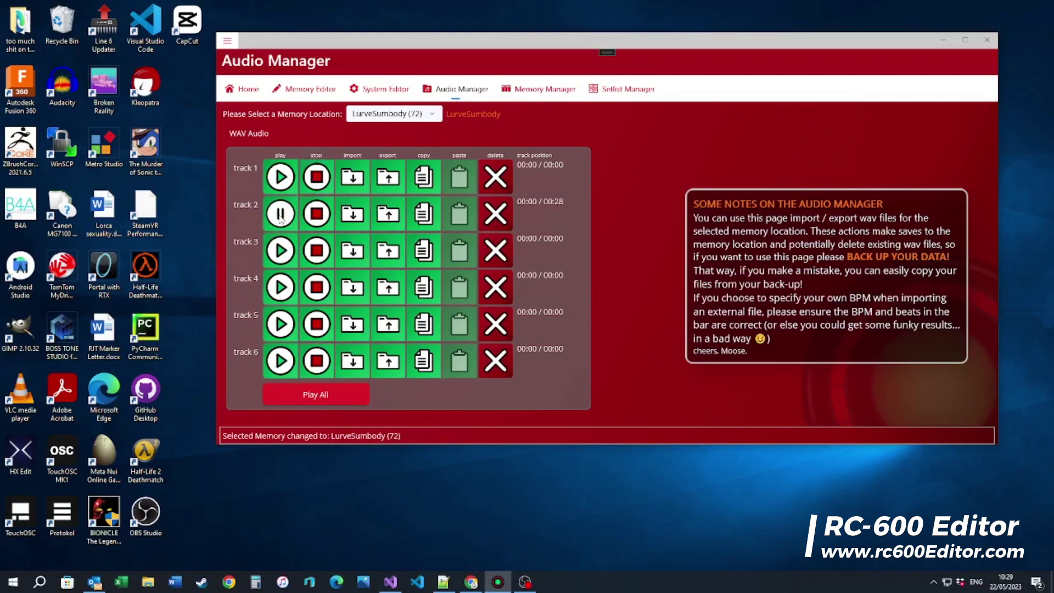
click(317, 214)
click(277, 251)
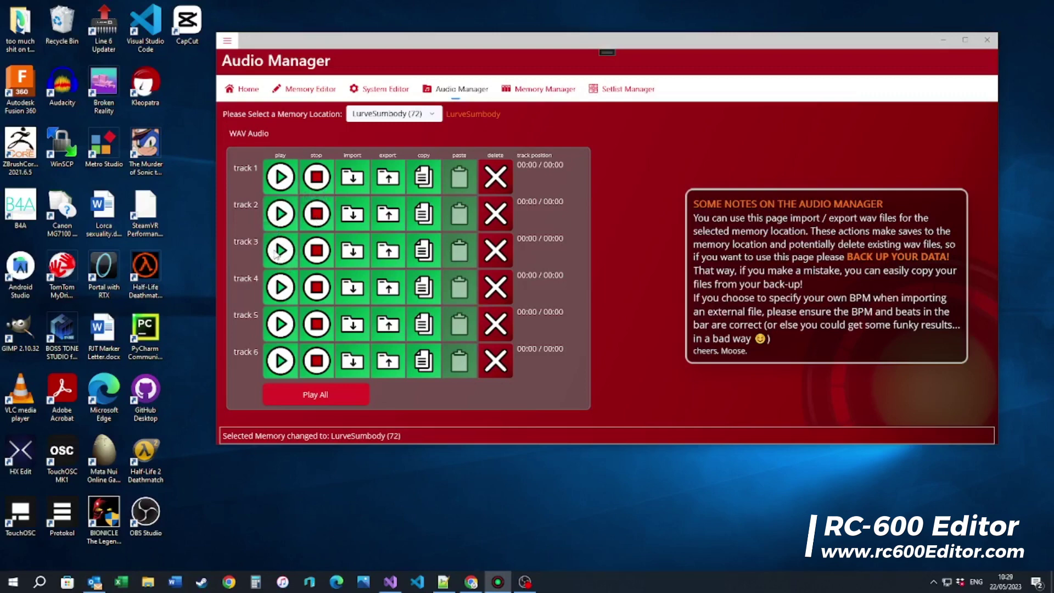
click(316, 252)
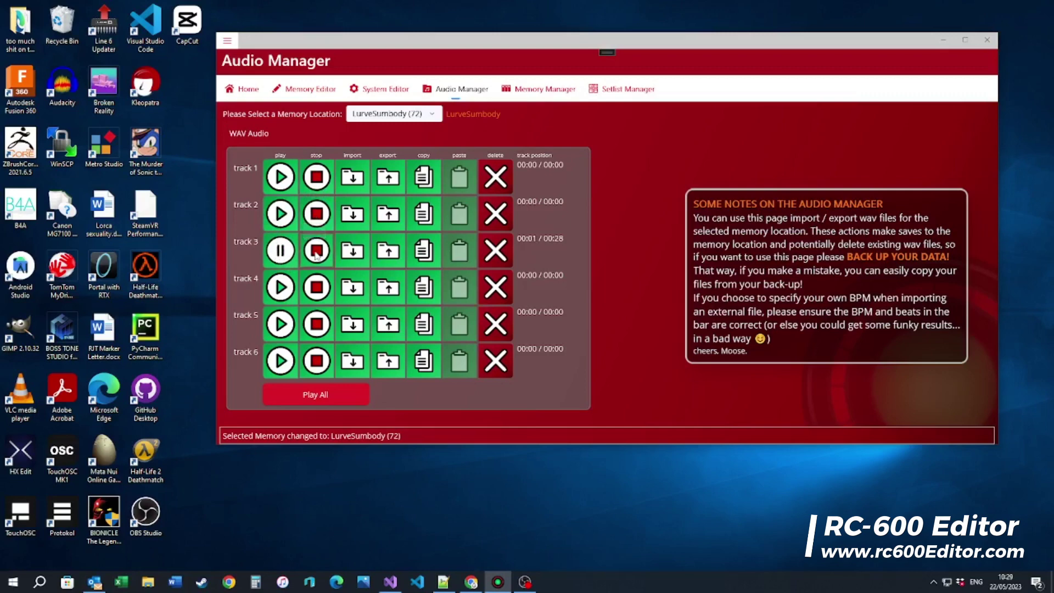
Play and stop tracks 4, 5 and 6, then play all tracks together and pause.
click(282, 289)
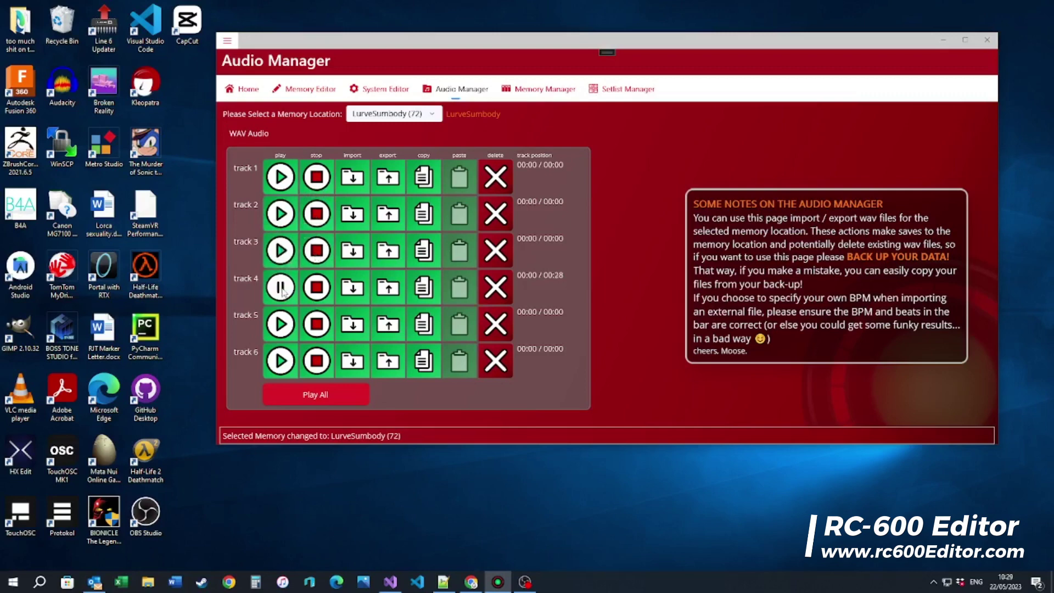
click(322, 292)
click(281, 326)
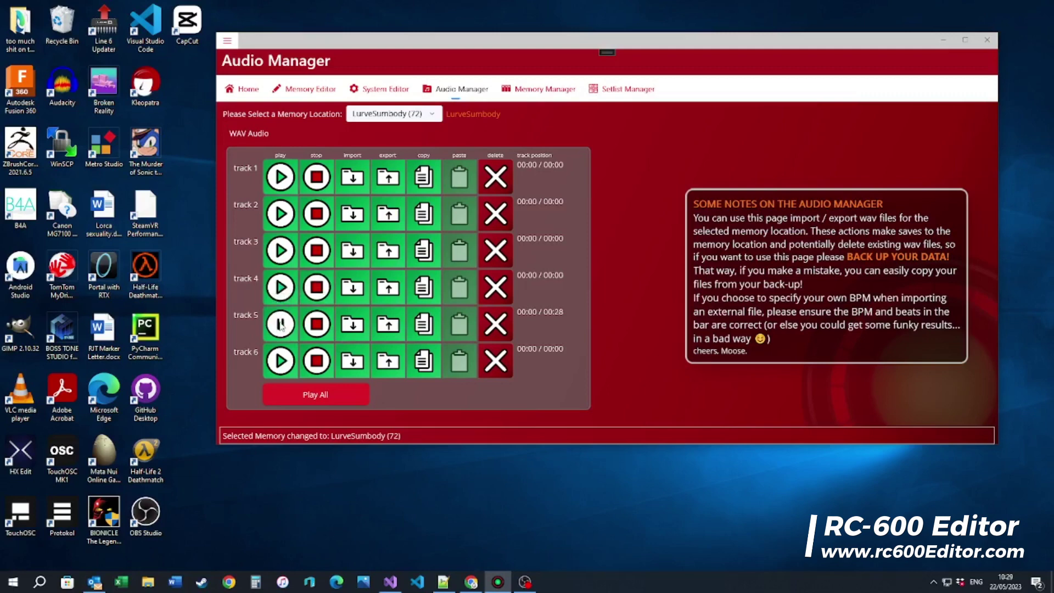
click(329, 331)
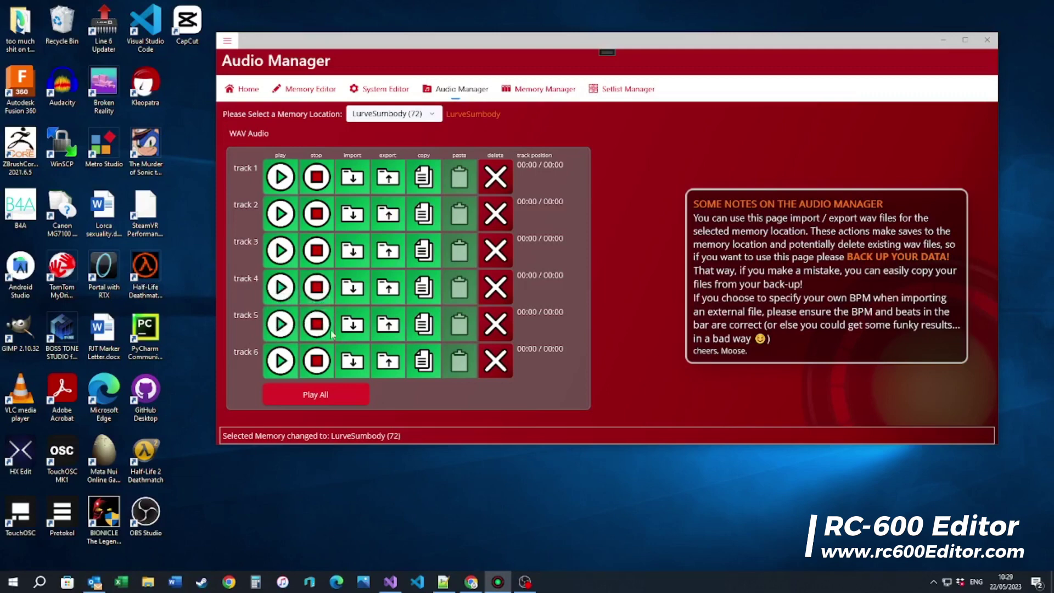
click(281, 364)
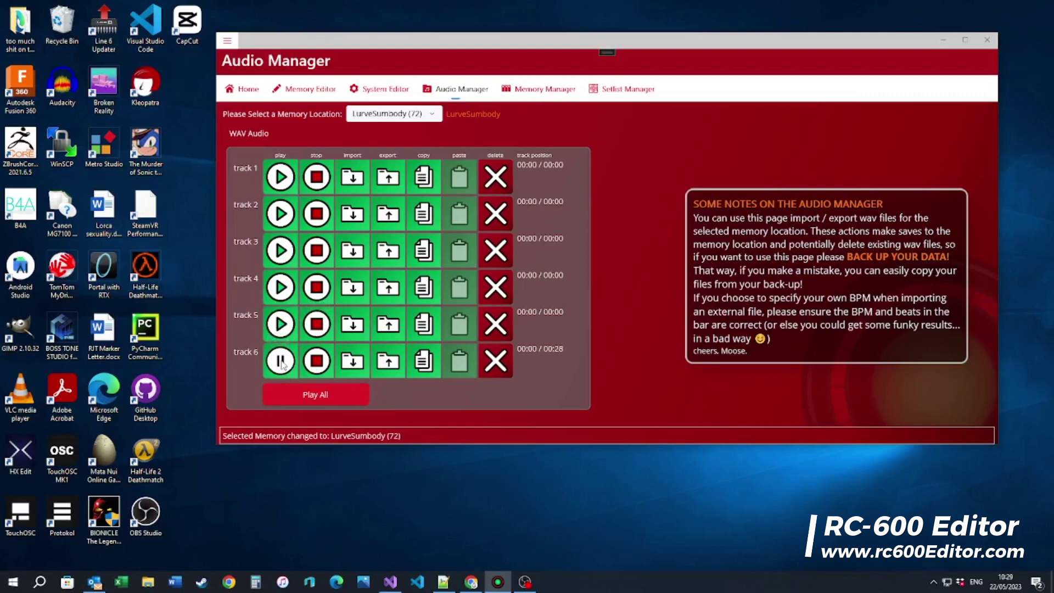
click(314, 363)
click(311, 395)
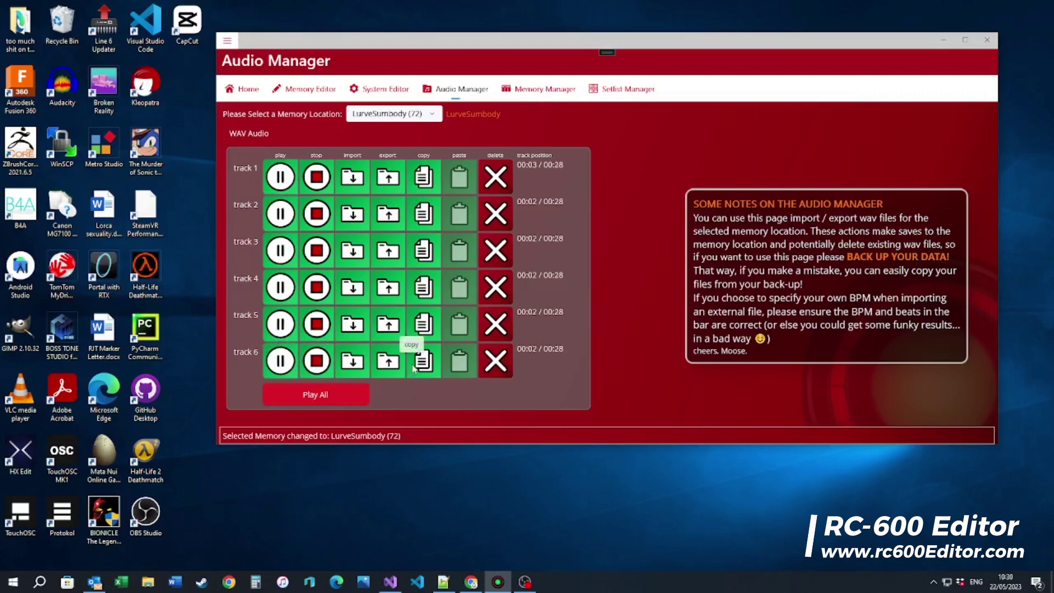
click(272, 397)
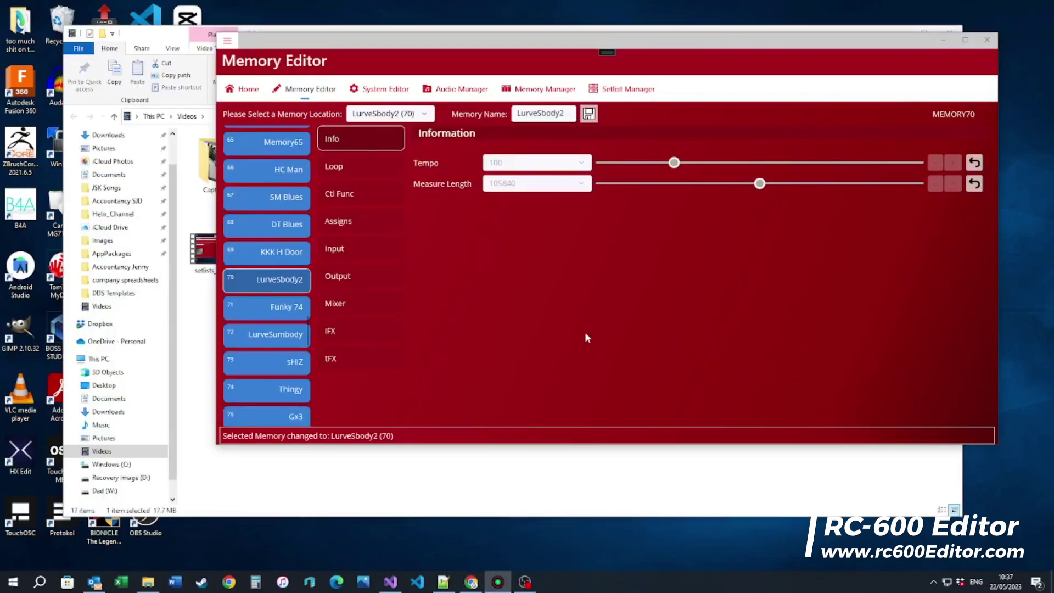
Reset the action source to 'TRACK4' in LurveSbody2's loop track settings.
click(365, 166)
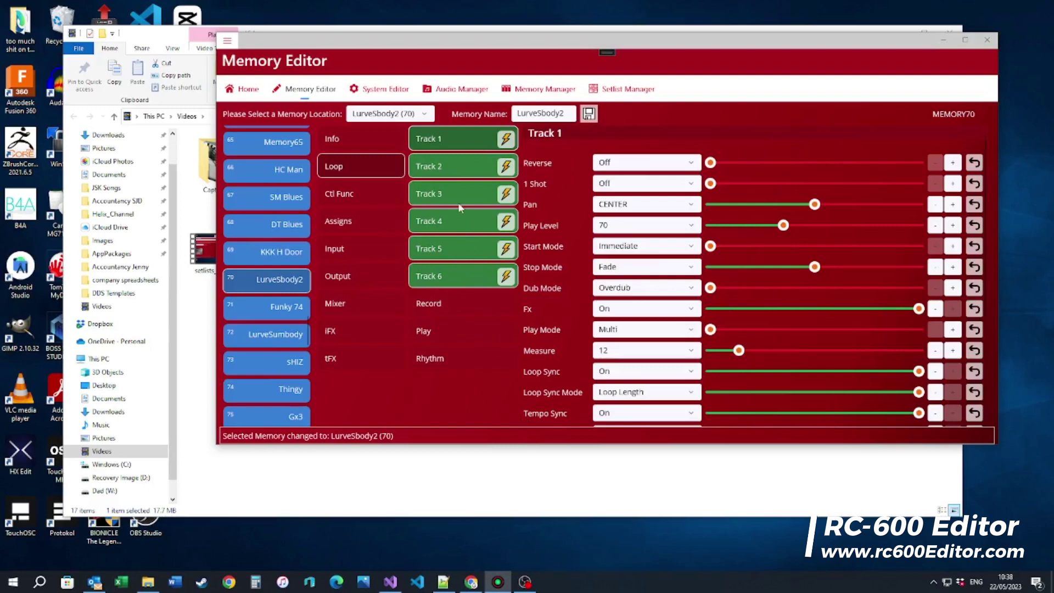
click(506, 221)
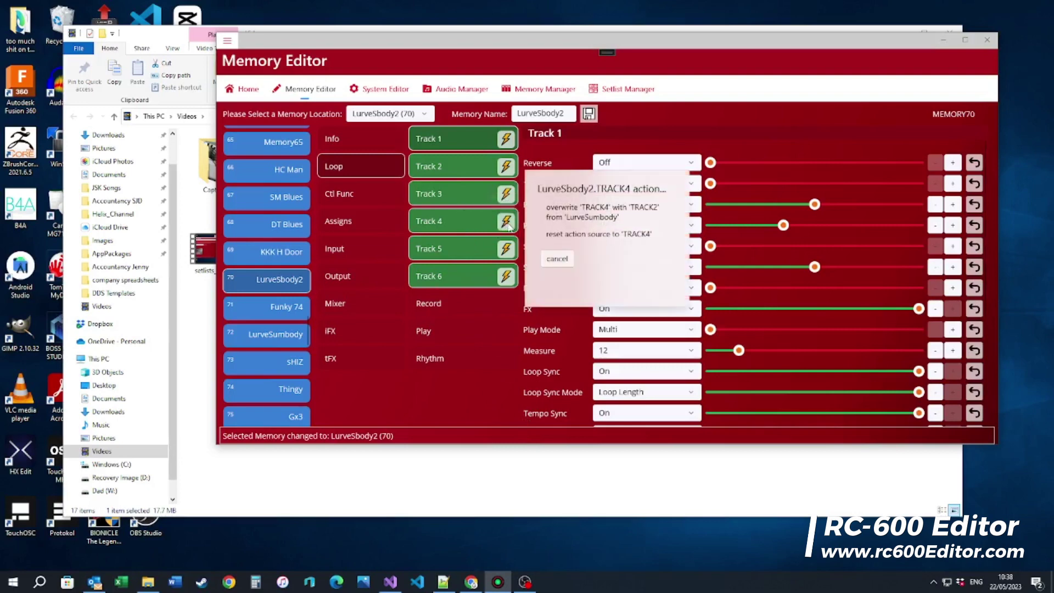
click(559, 234)
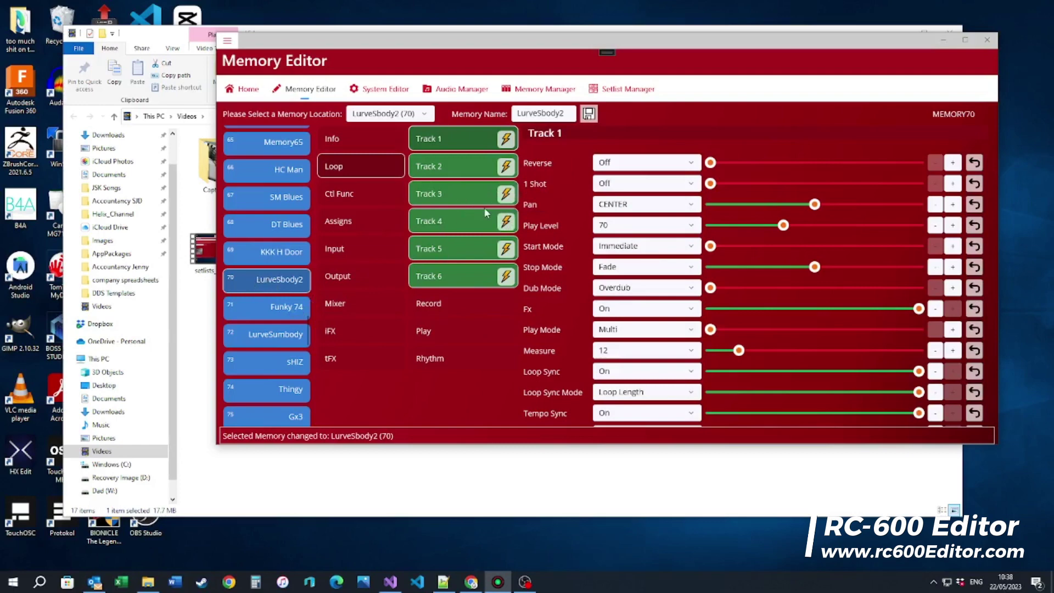
Load the Funky 74 memory and bring up the prompt to override its Track 6 with LurveSbody2's Track 4.
click(264, 315)
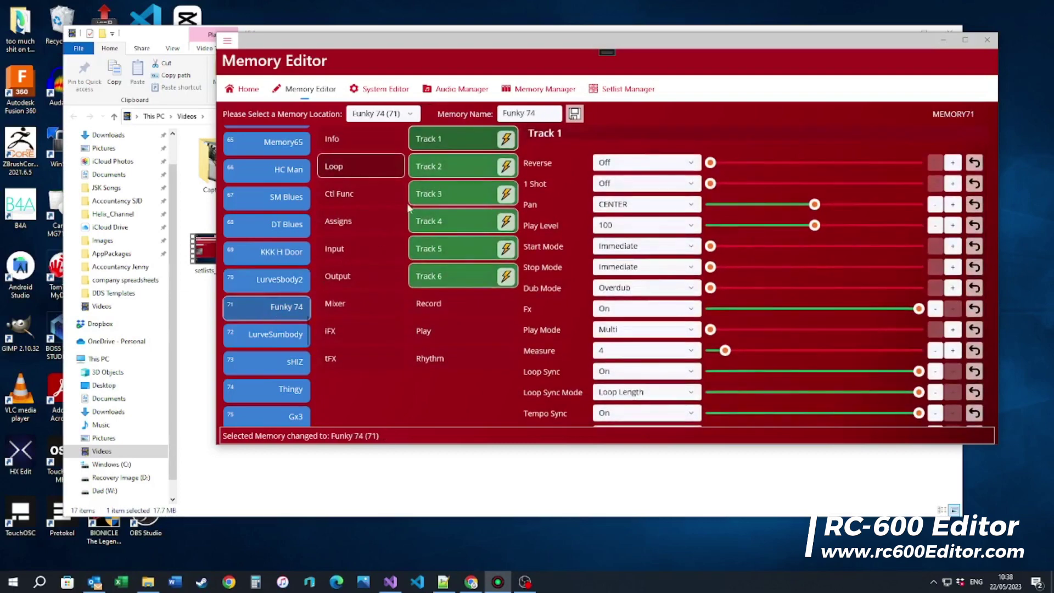
click(506, 277)
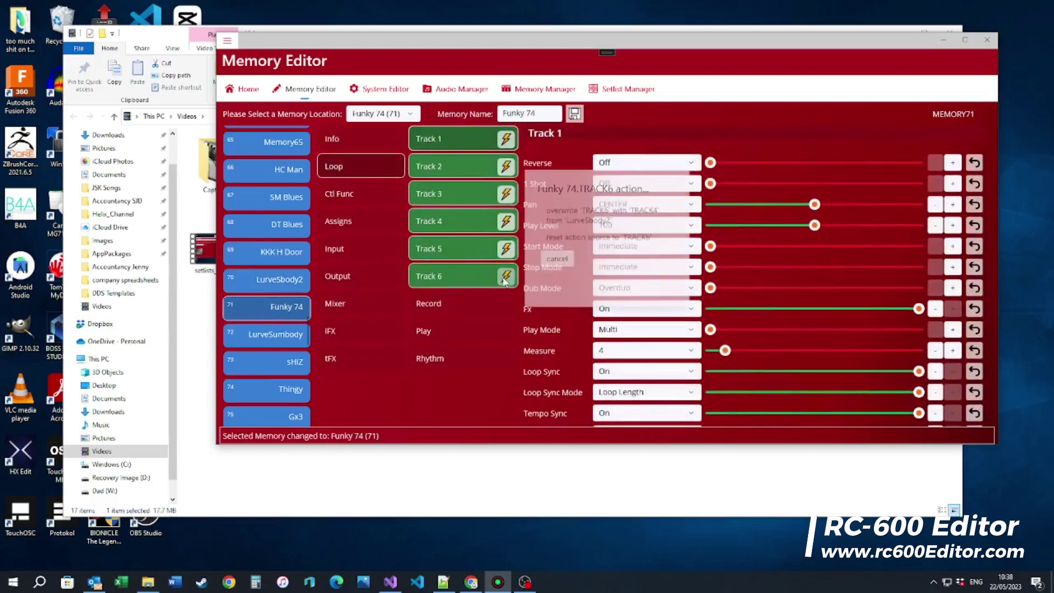